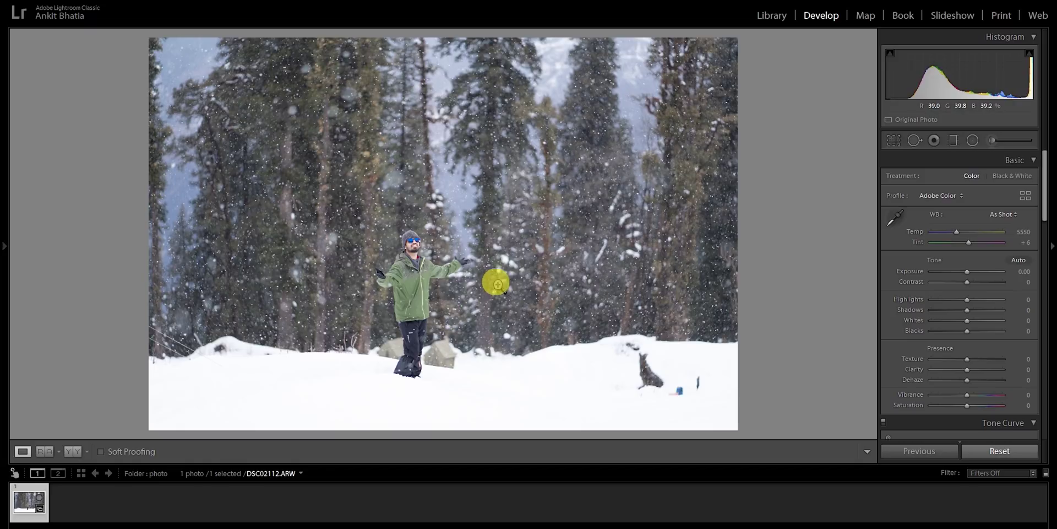
Crop the photo at its top and bottom edges to a wider format, keeping the full width.
{"action": "left_click", "coordinate": [893, 143]}
{"action": "left_click", "coordinate": [894, 143]}
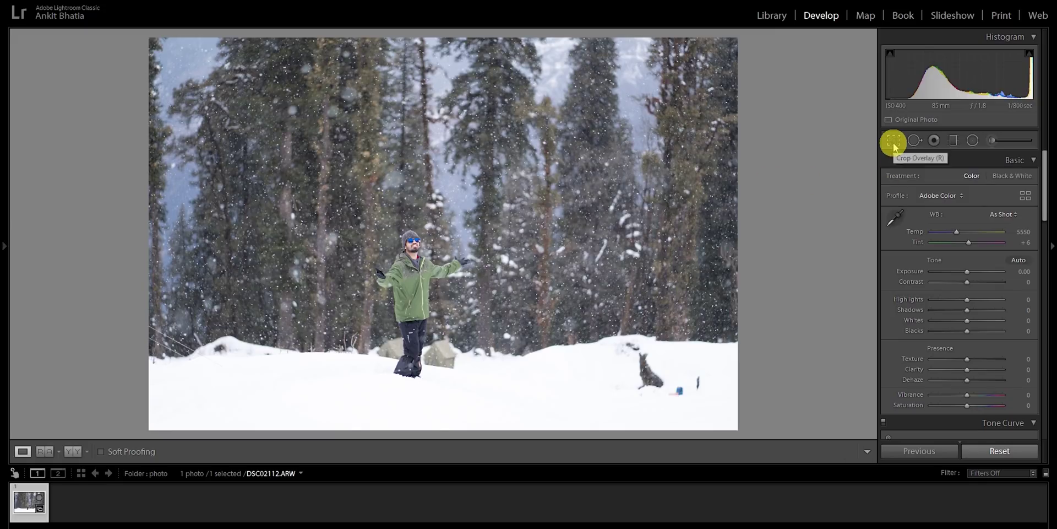
{"action": "left_click", "coordinate": [893, 143]}
{"action": "left_click_drag", "start_coordinate": [441, 33], "coordinate": [441, 85]}
{"action": "left_click_drag", "start_coordinate": [470, 432], "coordinate": [439, 382]}
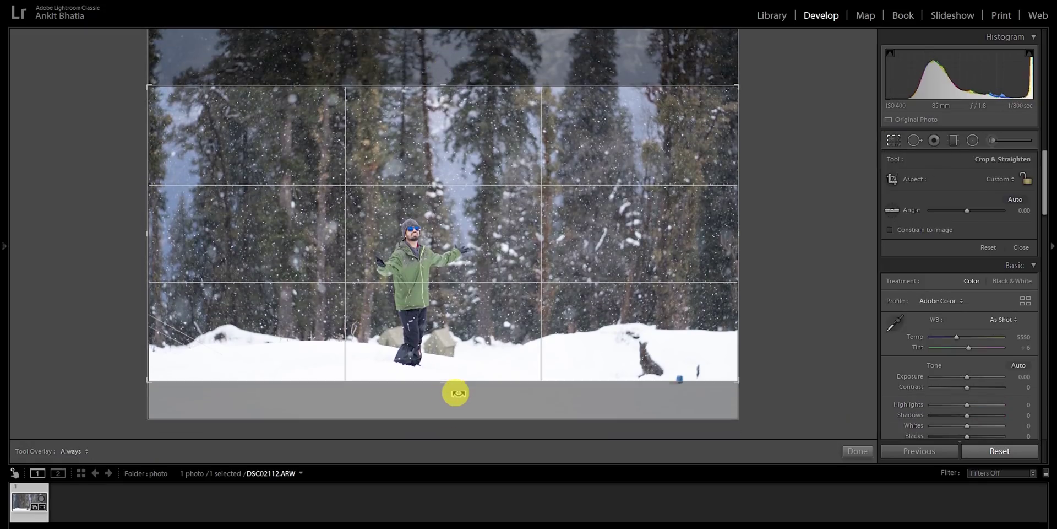
{"action": "left_click", "coordinate": [861, 452]}
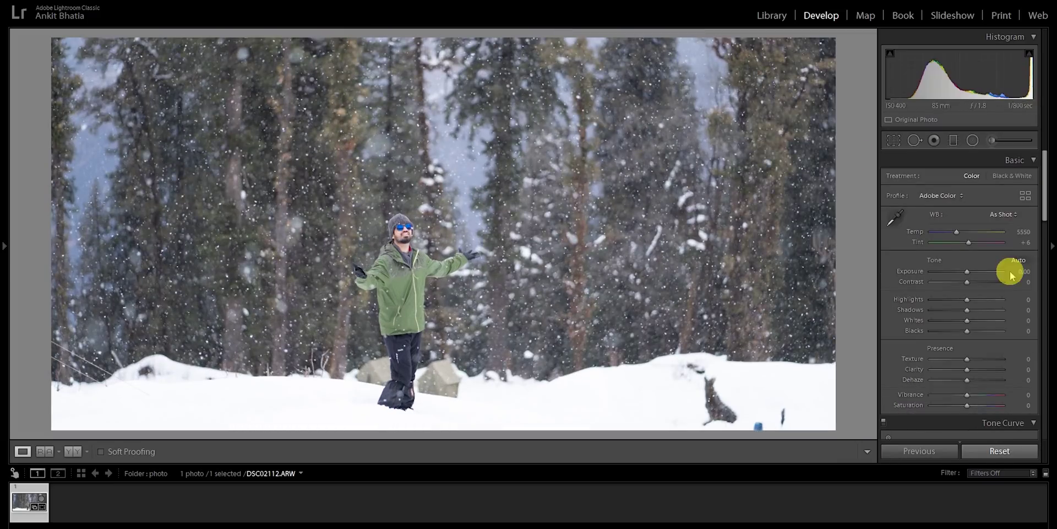
Look over the available Basic, Tone Curve, HSL and Split Toning adjustments.
{"action": "scroll", "coordinate": [948, 292], "scroll_direction": "down", "scroll_amount": 2}
{"action": "scroll", "coordinate": [980, 275], "scroll_direction": "up", "scroll_amount": 2}
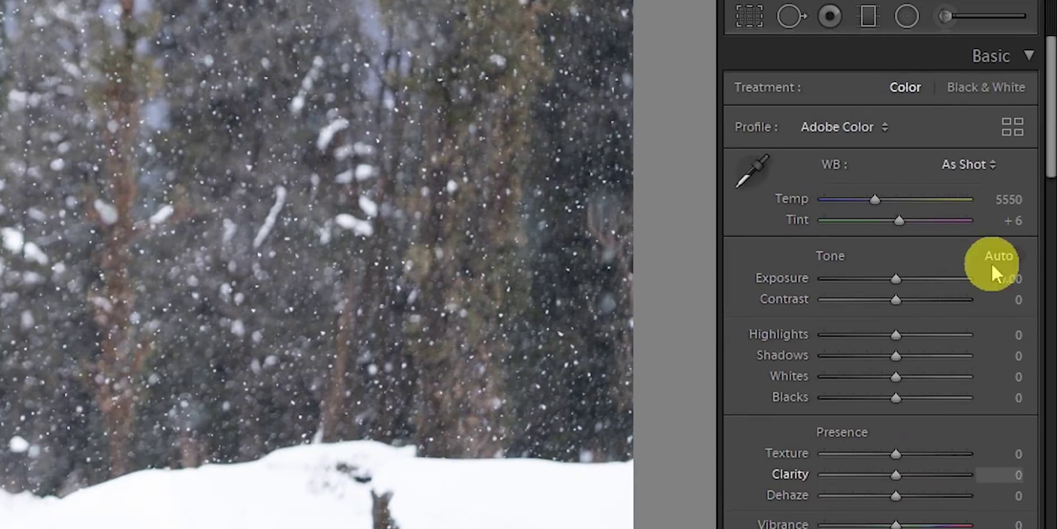
{"action": "scroll", "coordinate": [894, 371], "scroll_direction": "down", "scroll_amount": 10}
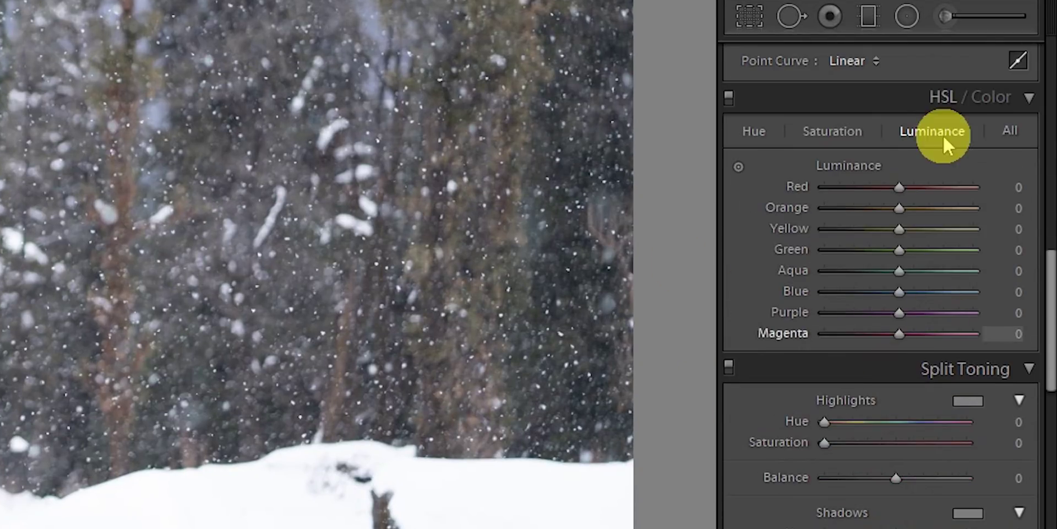
{"action": "scroll", "coordinate": [989, 342], "scroll_direction": "down", "scroll_amount": 3}
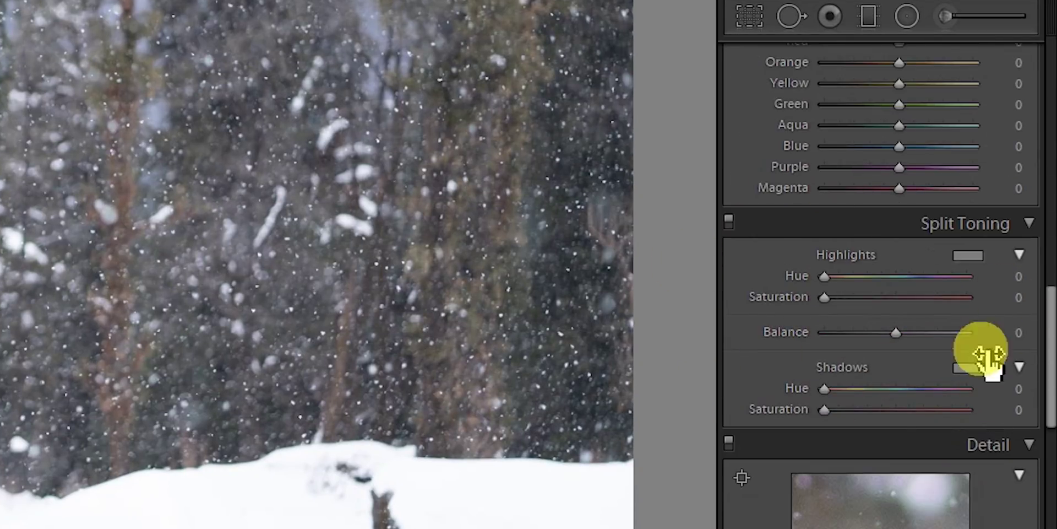
{"action": "scroll", "coordinate": [947, 447], "scroll_direction": "up", "scroll_amount": 12}
{"action": "scroll", "coordinate": [946, 447], "scroll_direction": "down", "scroll_amount": 7}
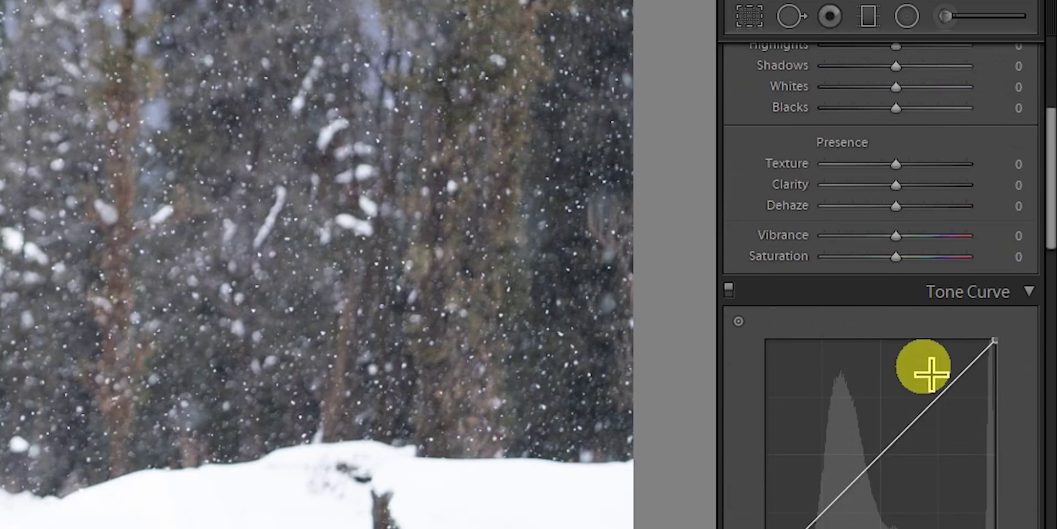
{"action": "scroll", "coordinate": [930, 373], "scroll_direction": "up", "scroll_amount": 6}
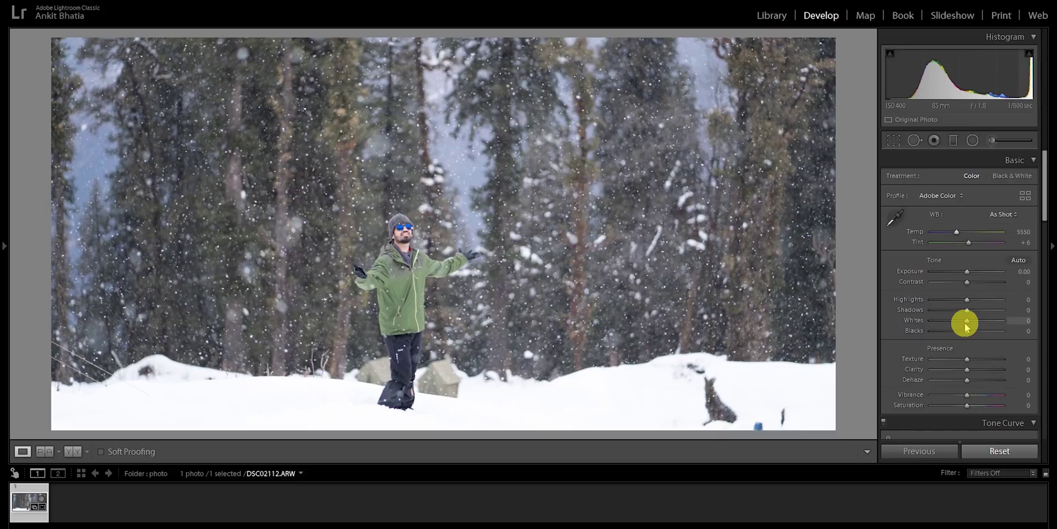
Set Exposure to +0.39, Contrast to +32, Highlights to −48, Shadows to −71, Whites to −63 and Blacks to −23.
{"action": "left_click_drag", "start_coordinate": [893, 528], "coordinate": [821, 528]}
{"action": "left_click_drag", "start_coordinate": [928, 329], "coordinate": [950, 300]}
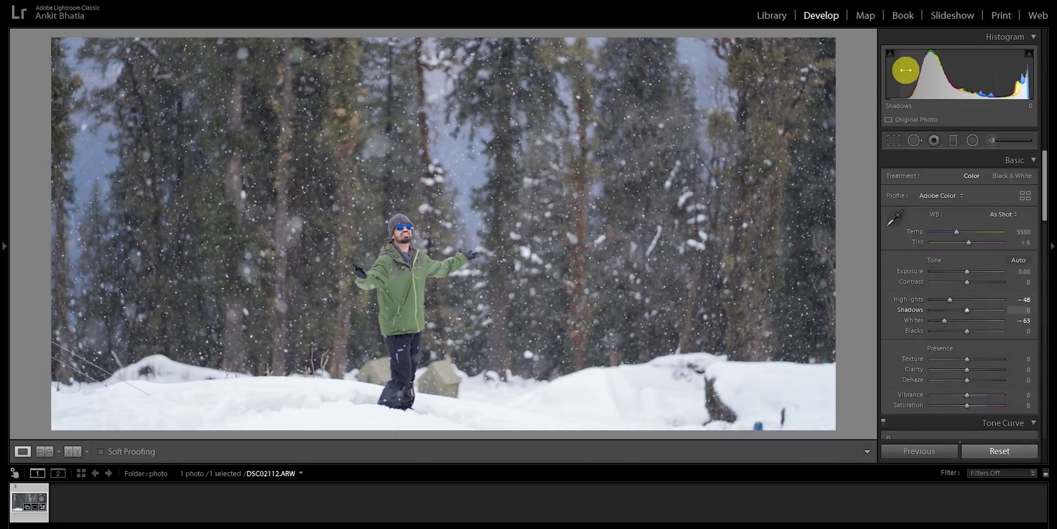
{"action": "left_click_drag", "start_coordinate": [965, 309], "coordinate": [955, 333]}
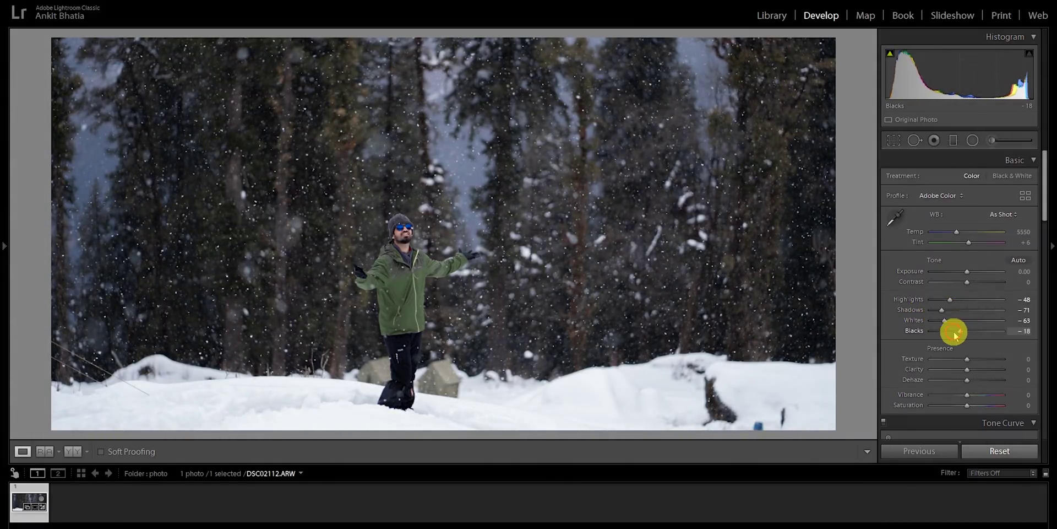
{"action": "left_click_drag", "start_coordinate": [966, 281], "coordinate": [979, 281]}
{"action": "left_click_drag", "start_coordinate": [956, 331], "coordinate": [958, 333]}
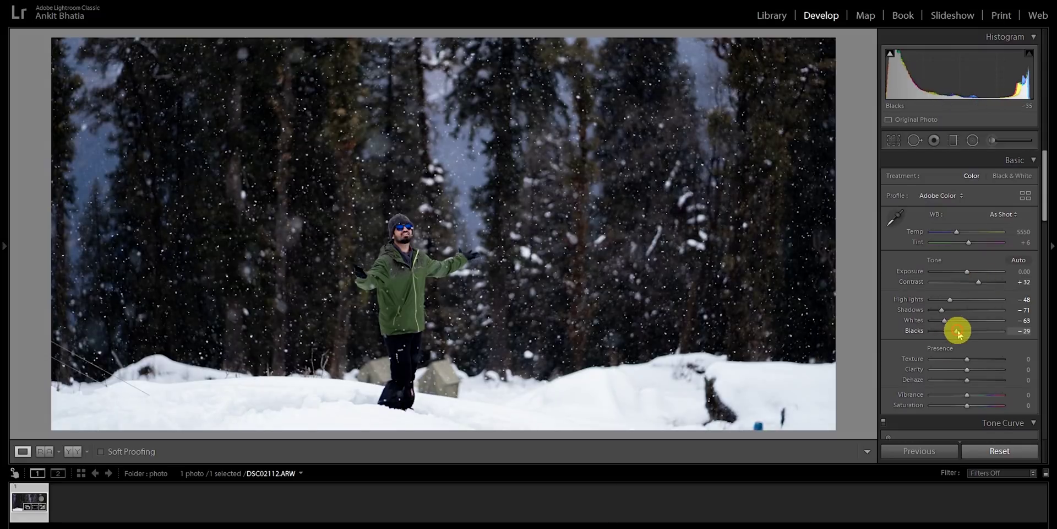
{"action": "left_click_drag", "start_coordinate": [967, 271], "coordinate": [972, 274]}
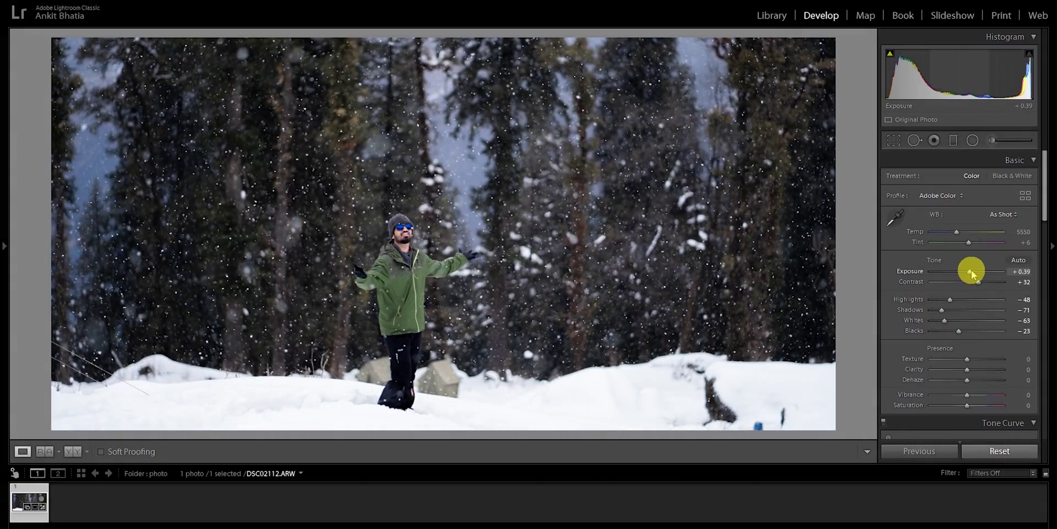
Set Texture to −12, Clarity to +20, Dehaze to +8, Vibrance to +31 and overall Saturation to −5.
{"action": "scroll", "coordinate": [969, 341], "scroll_direction": "down", "scroll_amount": 3}
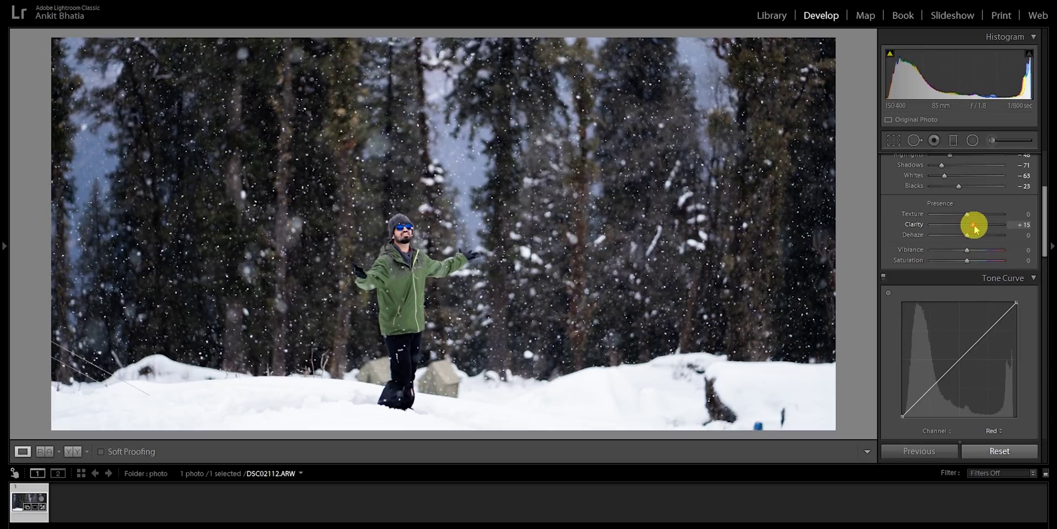
{"action": "left_click_drag", "start_coordinate": [967, 214], "coordinate": [960, 196]}
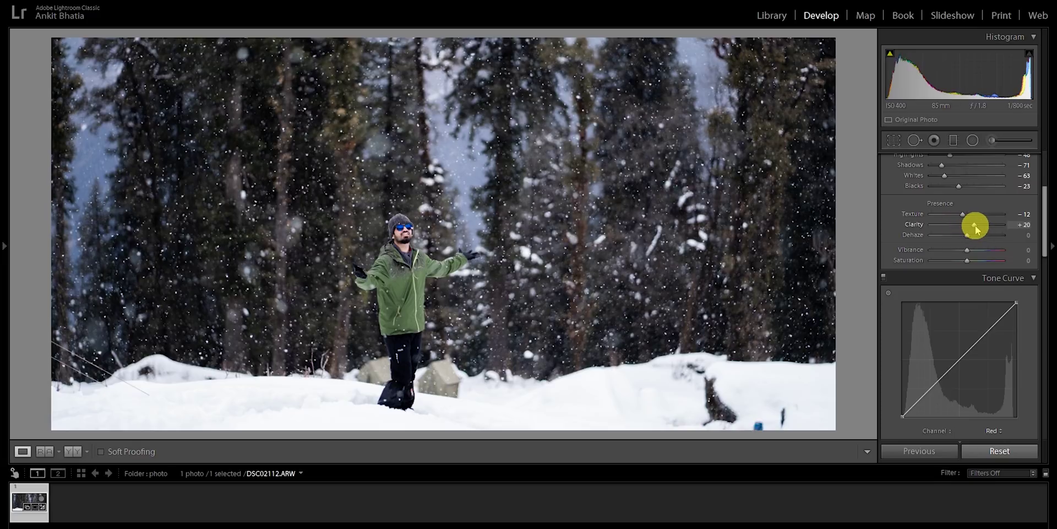
{"action": "left_click_drag", "start_coordinate": [970, 224], "coordinate": [951, 229]}
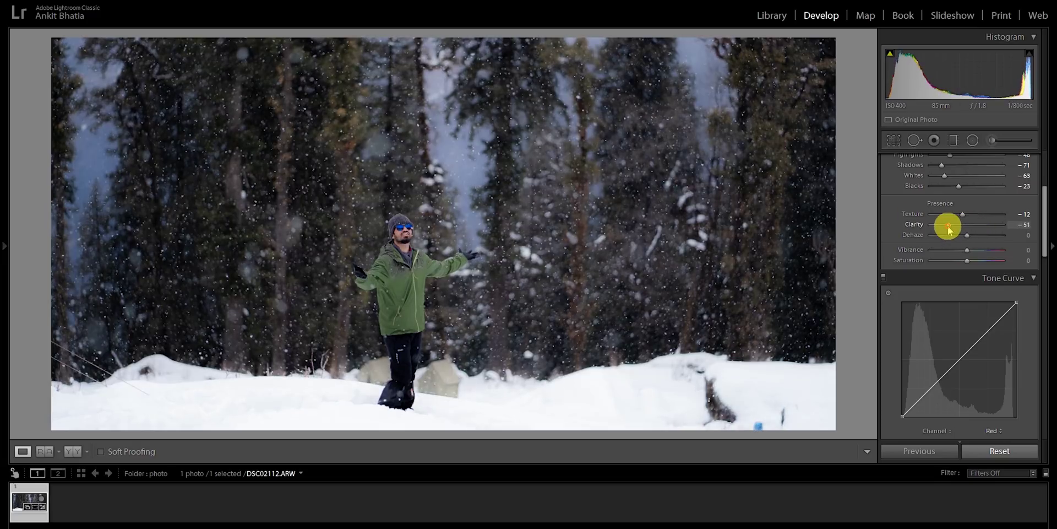
{"action": "left_click", "coordinate": [974, 223]}
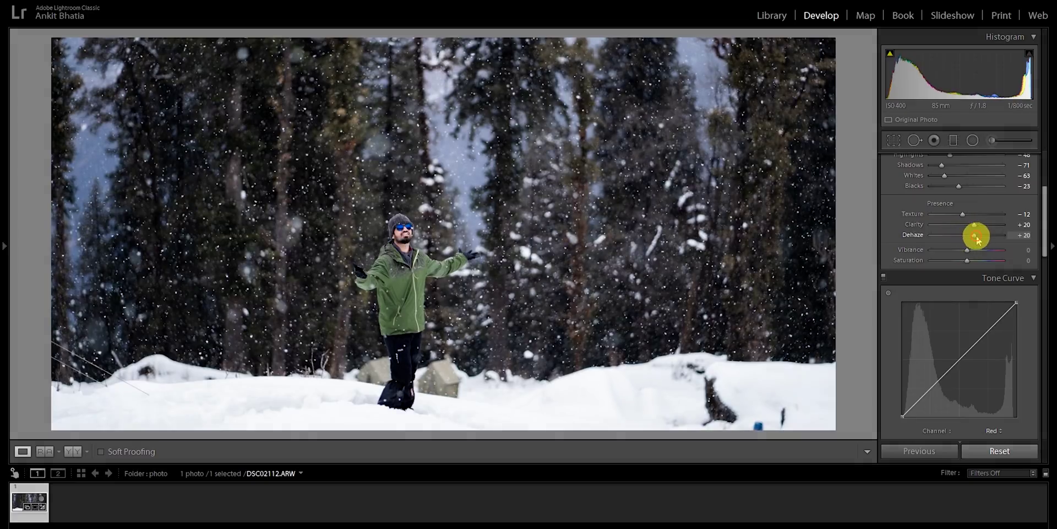
{"action": "left_click_drag", "start_coordinate": [974, 235], "coordinate": [999, 239]}
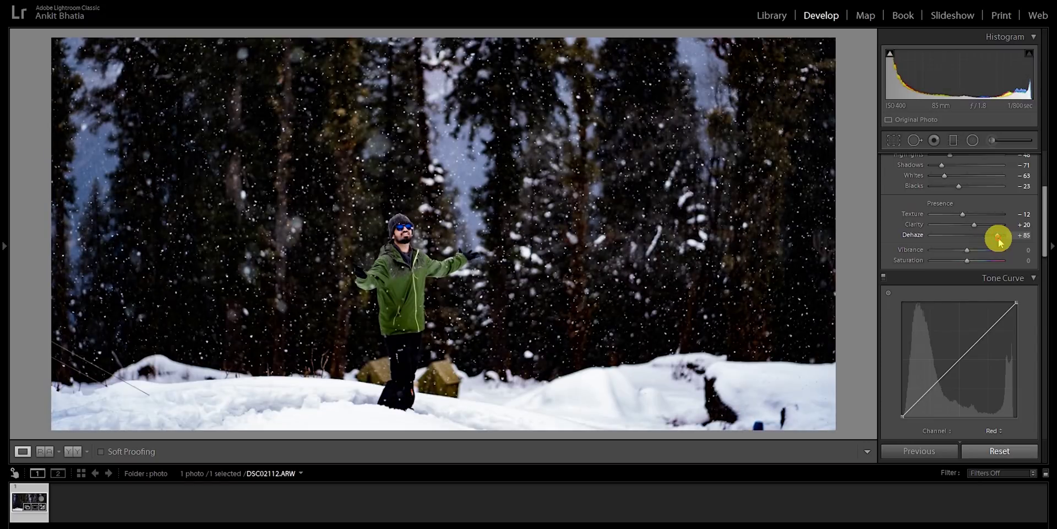
{"action": "left_click_drag", "start_coordinate": [999, 239], "coordinate": [980, 253]}
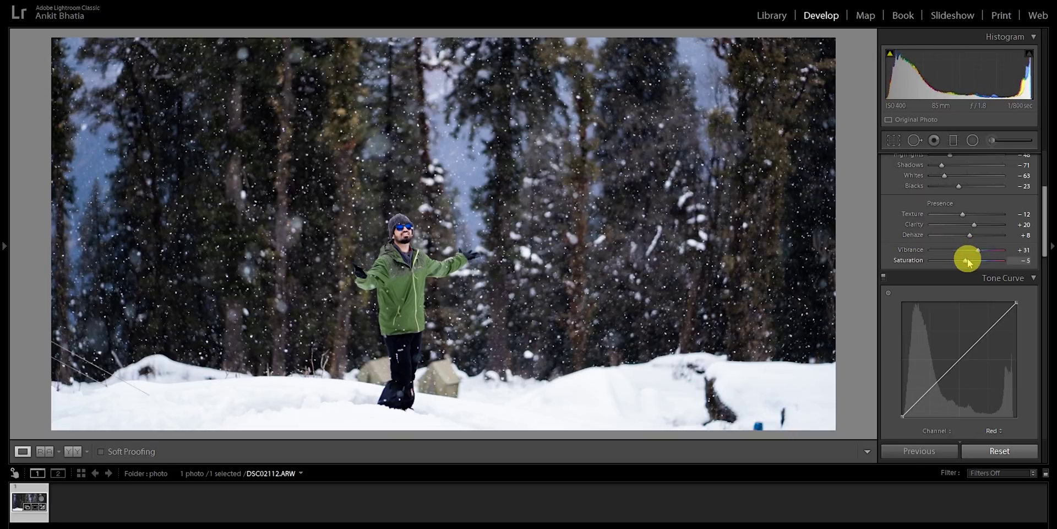
Set the HSL hue of Red to +4, Orange to −19, Yellow to −34 and Green to +35.
{"action": "scroll", "coordinate": [1038, 242], "scroll_direction": "down", "scroll_amount": 5}
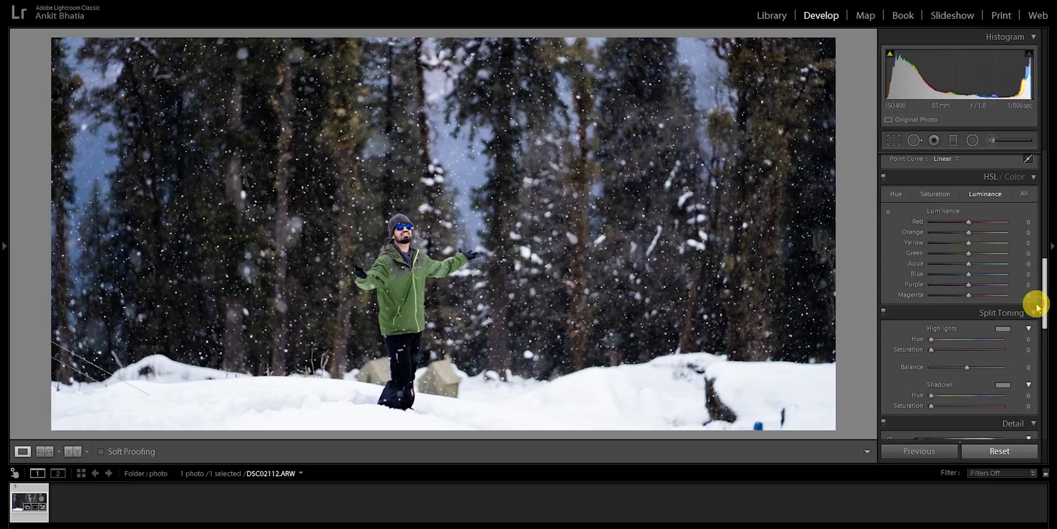
{"action": "scroll", "coordinate": [1038, 297], "scroll_direction": "up", "scroll_amount": 1}
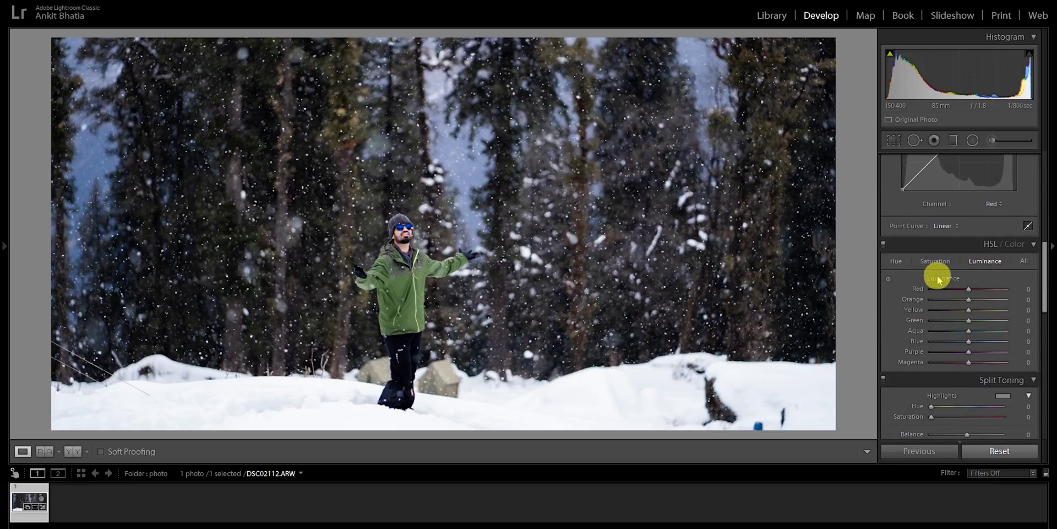
{"action": "left_click", "coordinate": [896, 263]}
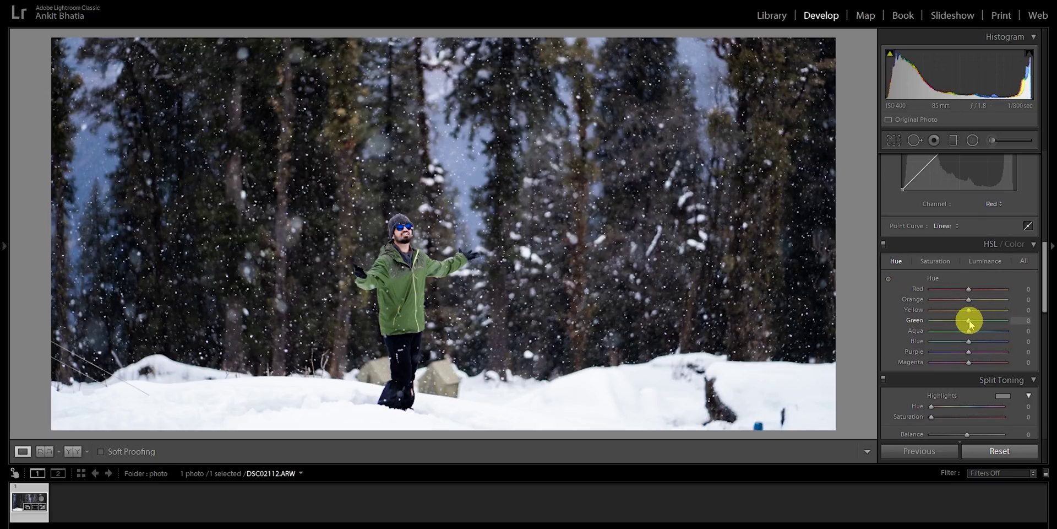
{"action": "mouse_move", "coordinate": [969, 324]}
{"action": "left_mouse_down"}
{"action": "mouse_move", "coordinate": [943, 320]}
{"action": "mouse_move", "coordinate": [987, 322]}
{"action": "left_mouse_up"}
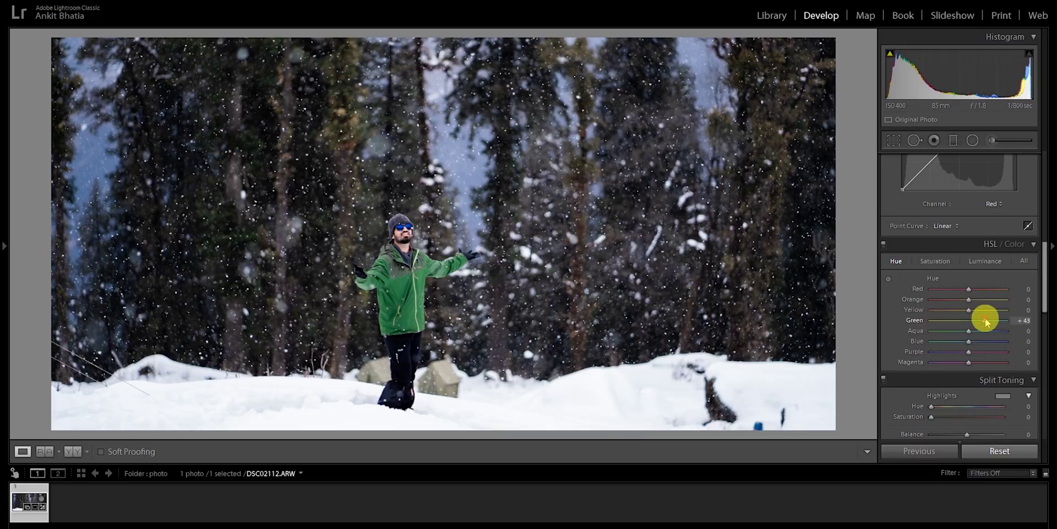
{"action": "left_click_drag", "start_coordinate": [969, 310], "coordinate": [956, 311]}
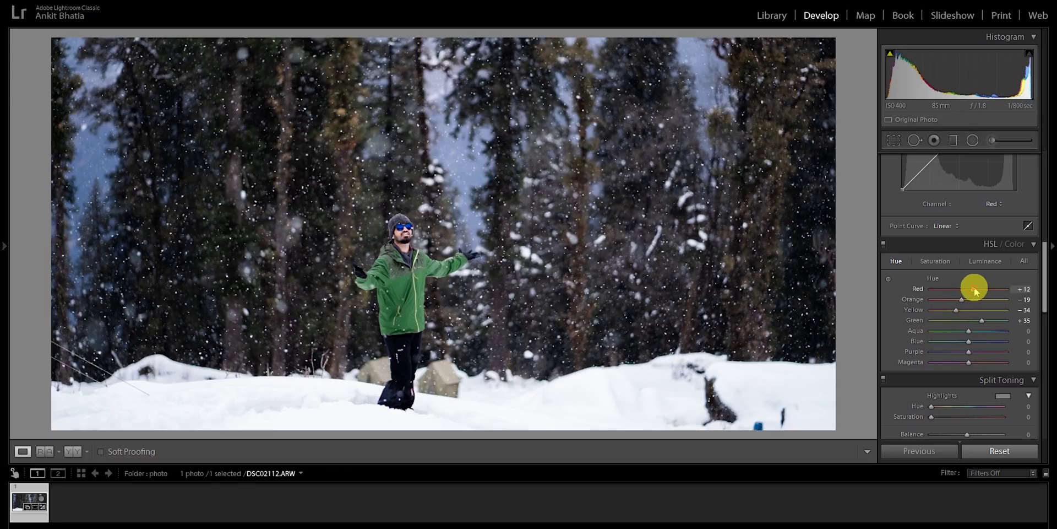
{"action": "left_click_drag", "start_coordinate": [973, 291], "coordinate": [971, 290]}
Set the HSL hue of Blue to −24 and Aqua to +21, and adjust the Purple and Magenta hues.
{"action": "left_click_drag", "start_coordinate": [969, 342], "coordinate": [947, 341]}
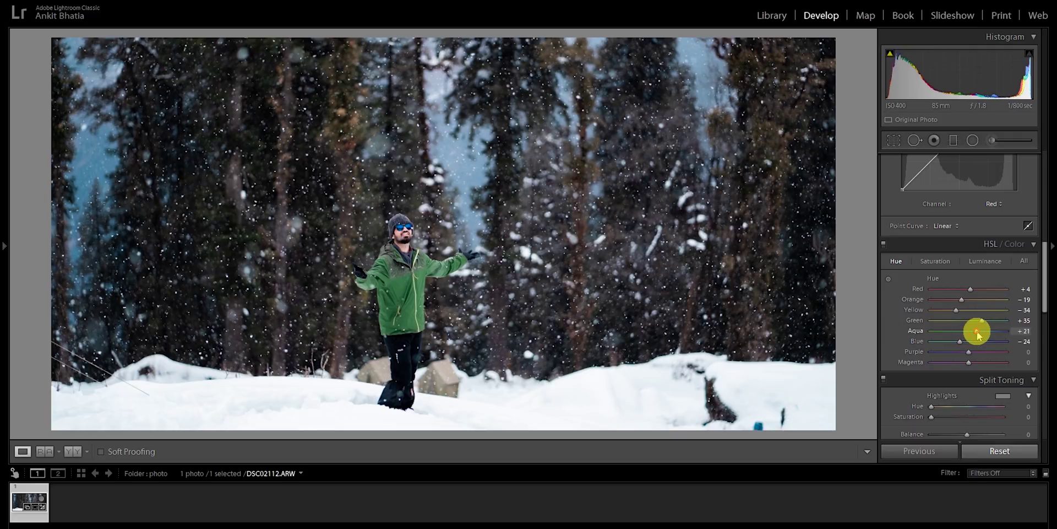
{"action": "mouse_move", "coordinate": [962, 352]}
{"action": "left_mouse_down"}
{"action": "mouse_move", "coordinate": [920, 361]}
{"action": "mouse_move", "coordinate": [1005, 361]}
{"action": "mouse_move", "coordinate": [960, 362]}
{"action": "left_mouse_up"}
{"action": "left_click", "coordinate": [968, 362]}
Set the HSL saturation of Red to +12, Orange +16, Yellow +15, Green +25, Aqua −22 and Blue +10, checking the man's face up close.
{"action": "left_click", "coordinate": [936, 261]}
{"action": "mouse_move", "coordinate": [968, 320]}
{"action": "left_mouse_down"}
{"action": "mouse_move", "coordinate": [984, 325]}
{"action": "mouse_move", "coordinate": [992, 314]}
{"action": "mouse_move", "coordinate": [977, 323]}
{"action": "left_mouse_up"}
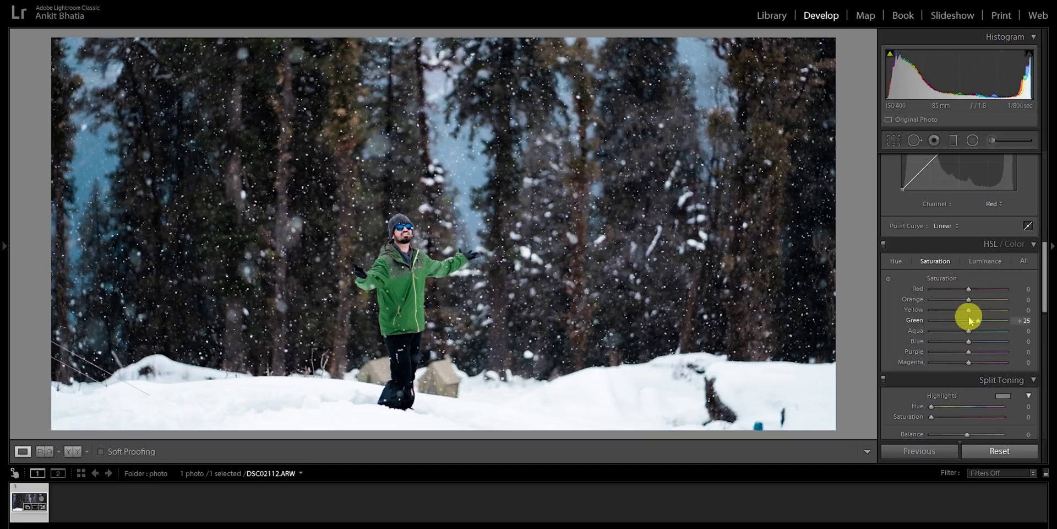
{"action": "mouse_move", "coordinate": [968, 313]}
{"action": "left_mouse_down"}
{"action": "mouse_move", "coordinate": [970, 302]}
{"action": "mouse_move", "coordinate": [1003, 300]}
{"action": "mouse_move", "coordinate": [979, 310]}
{"action": "left_mouse_up"}
{"action": "left_click", "coordinate": [404, 233]}
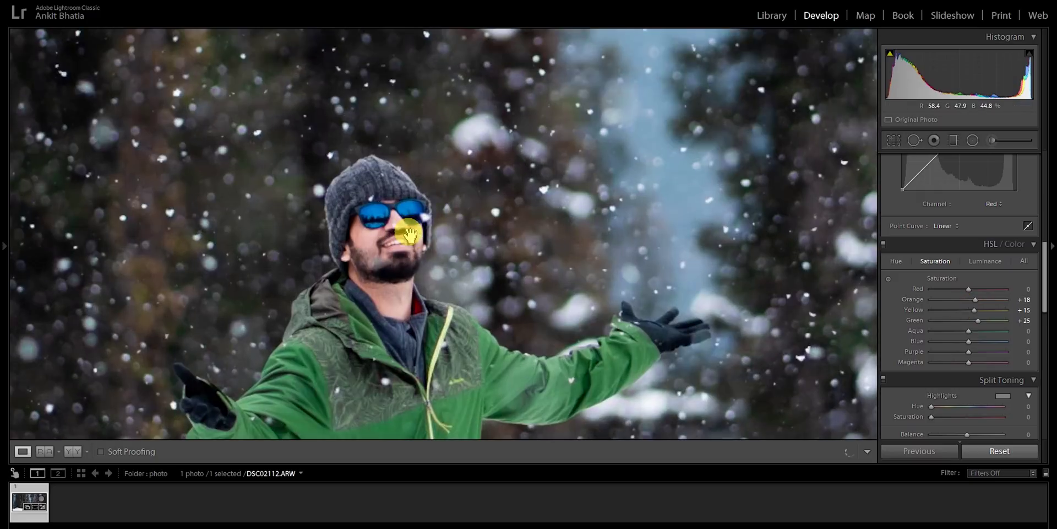
{"action": "left_click", "coordinate": [978, 300]}
{"action": "mouse_move", "coordinate": [991, 303]}
{"action": "left_mouse_down"}
{"action": "mouse_move", "coordinate": [956, 312]}
{"action": "mouse_move", "coordinate": [982, 286]}
{"action": "mouse_move", "coordinate": [975, 293]}
{"action": "left_mouse_up"}
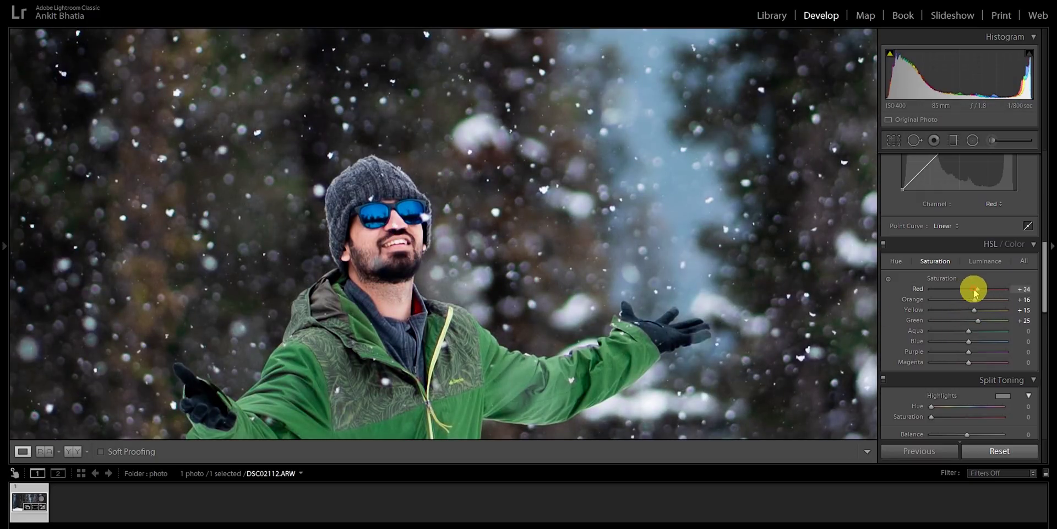
{"action": "left_click_drag", "start_coordinate": [969, 341], "coordinate": [970, 334]}
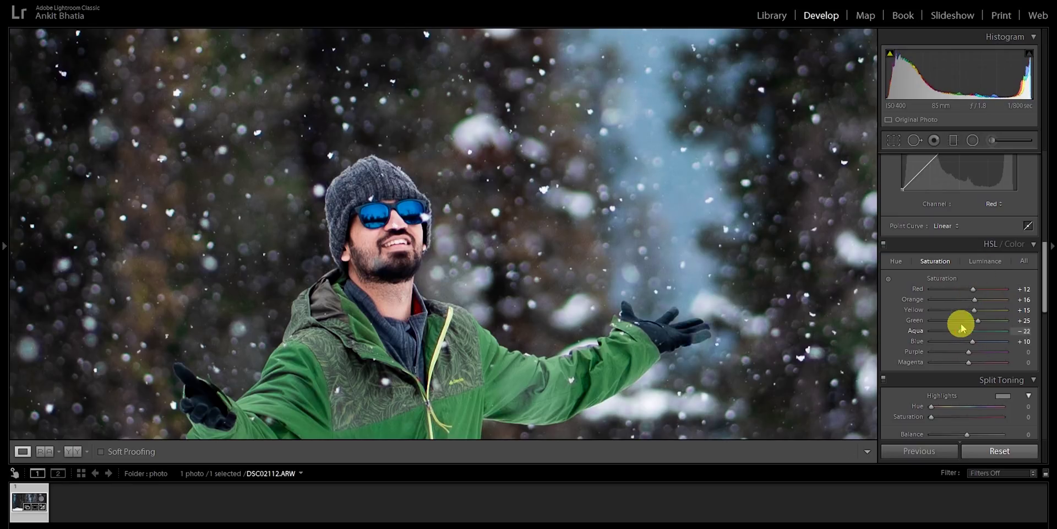
Set the HSL luminance of Red to −28, Orange −32, Yellow −16, Green +21, Purple −32 and Magenta −28.
{"action": "left_click", "coordinate": [983, 260]}
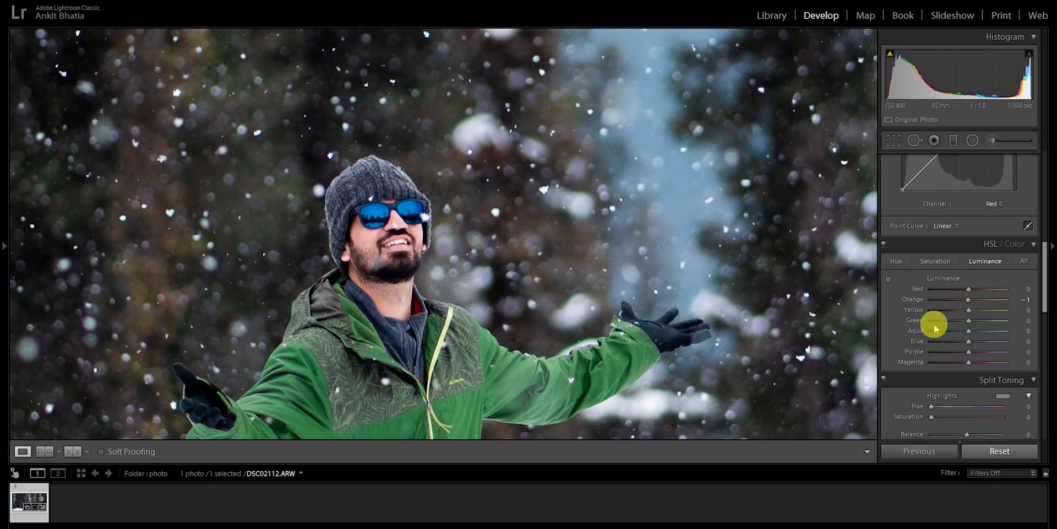
{"action": "left_click_drag", "start_coordinate": [968, 300], "coordinate": [977, 318]}
{"action": "left_click", "coordinate": [469, 324]}
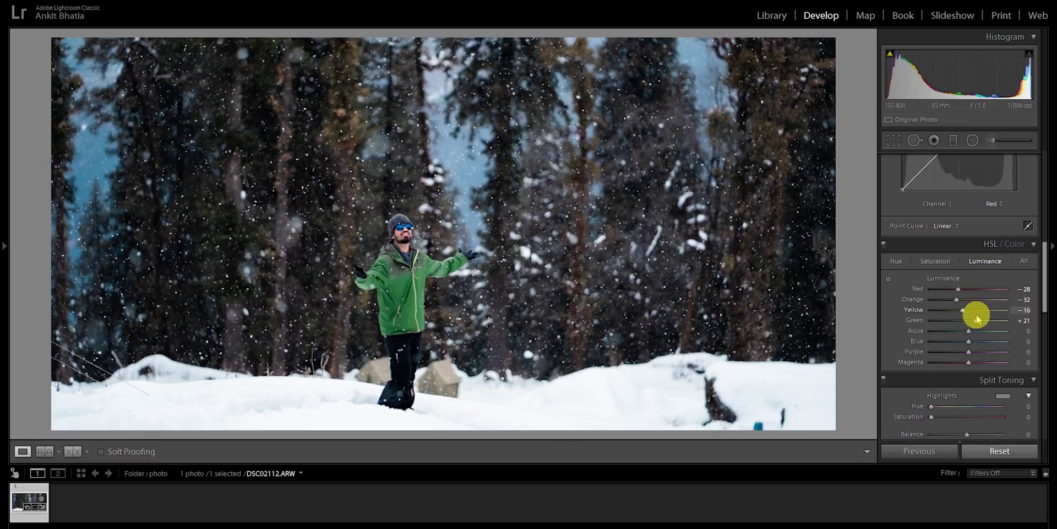
{"action": "scroll", "coordinate": [951, 347], "scroll_direction": "down", "scroll_amount": 2}
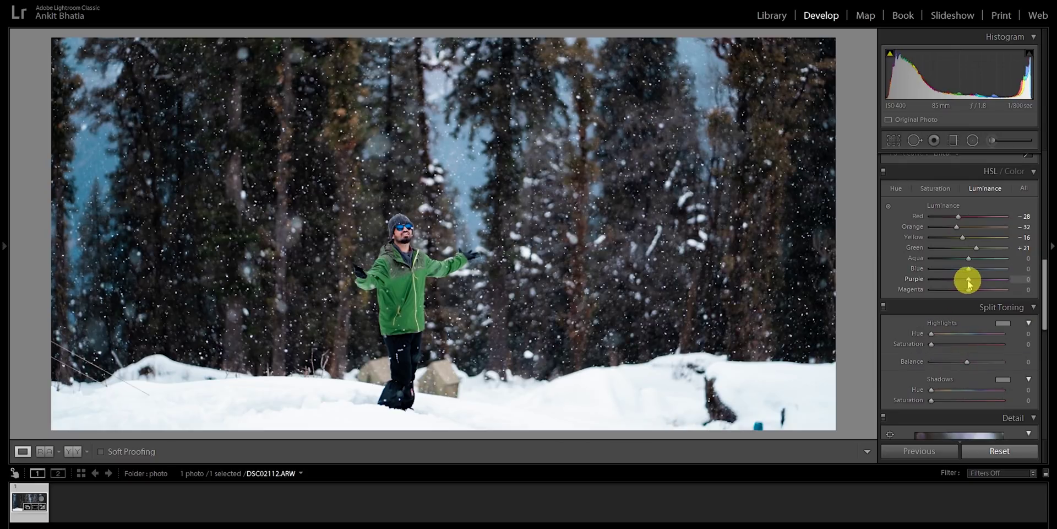
{"action": "left_click_drag", "start_coordinate": [968, 289], "coordinate": [956, 279]}
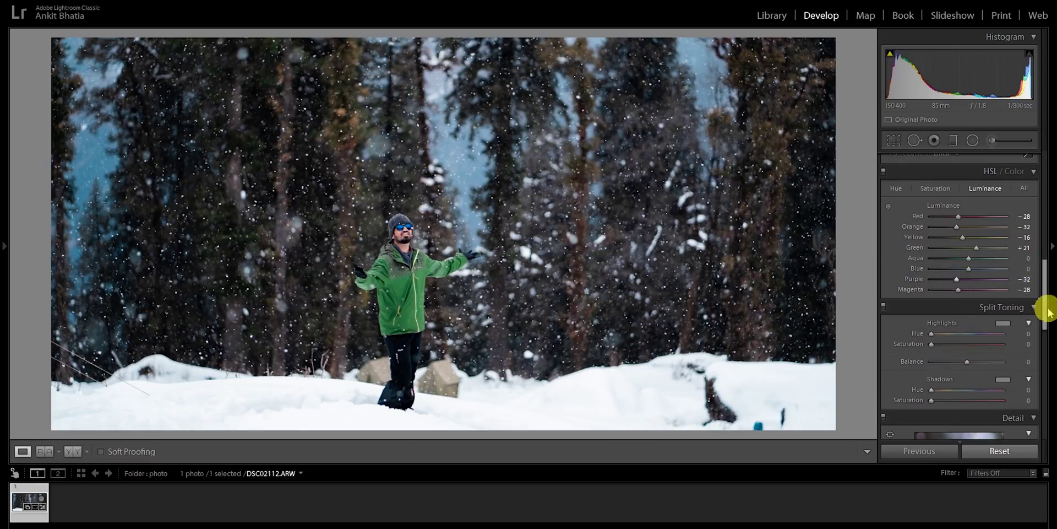
Tint the highlights with Split Toning, using hue 180 and saturation 5.
{"action": "scroll", "coordinate": [1047, 303], "scroll_direction": "down", "scroll_amount": 1}
{"action": "scroll", "coordinate": [1046, 288], "scroll_direction": "up", "scroll_amount": 2}
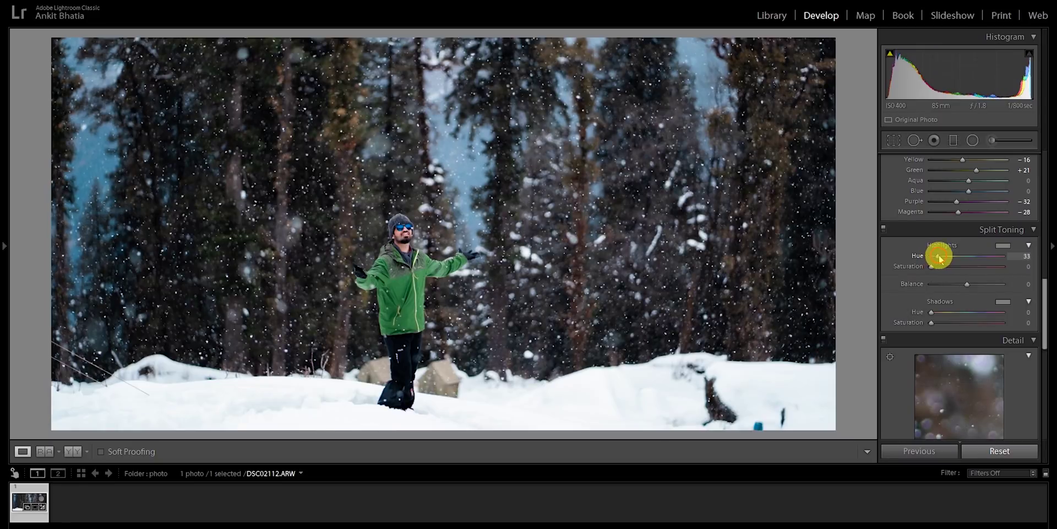
{"action": "left_click_drag", "start_coordinate": [939, 257], "coordinate": [976, 263]}
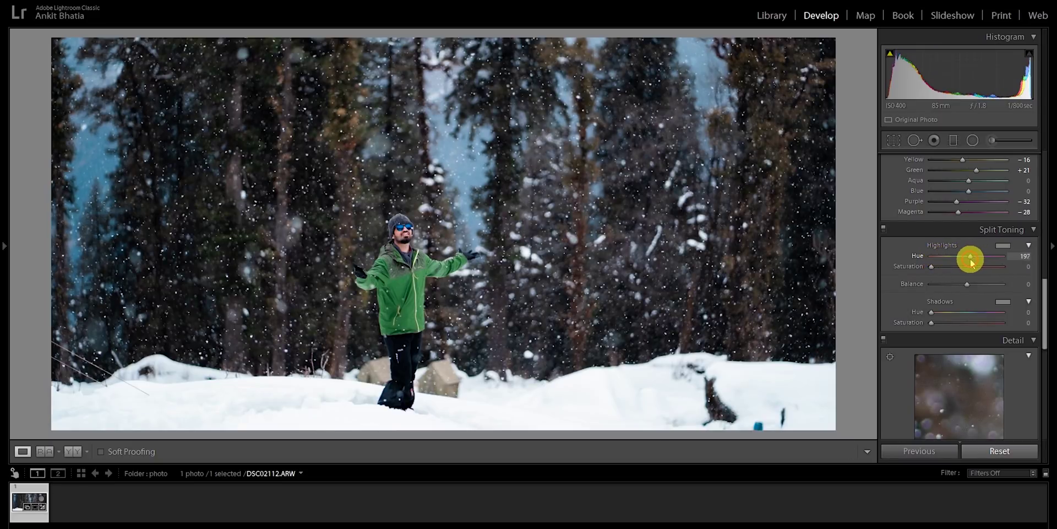
{"action": "left_click_drag", "start_coordinate": [969, 264], "coordinate": [937, 270]}
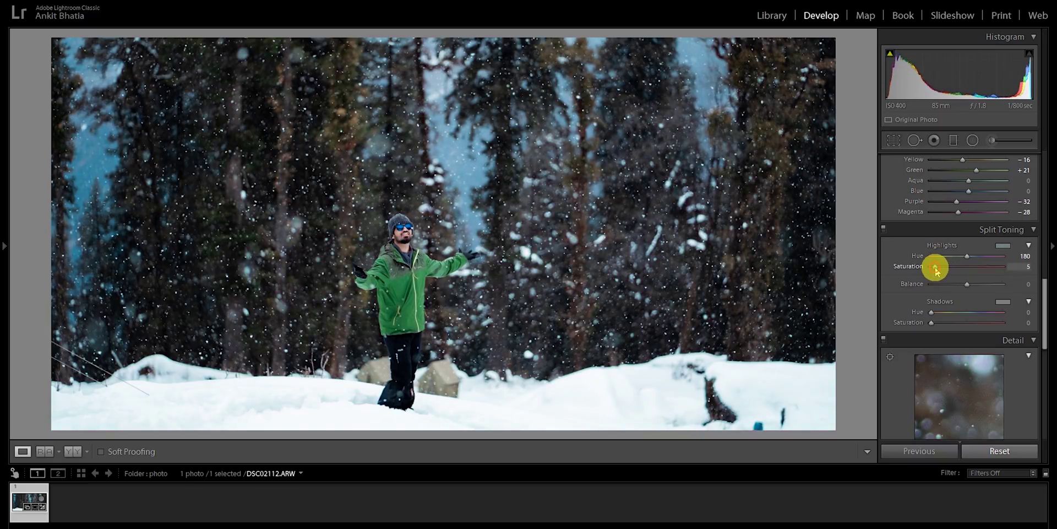
Tint the shadows with Split Toning, using hue 241 and saturation 9, and check the man's face up close.
{"action": "left_click_drag", "start_coordinate": [931, 312], "coordinate": [983, 313]}
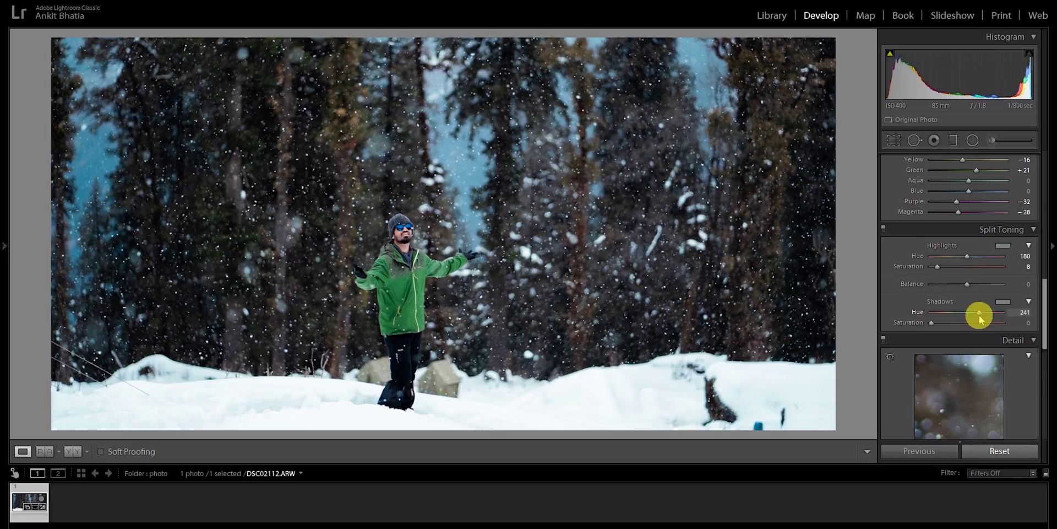
{"action": "left_click_drag", "start_coordinate": [933, 325], "coordinate": [941, 325]}
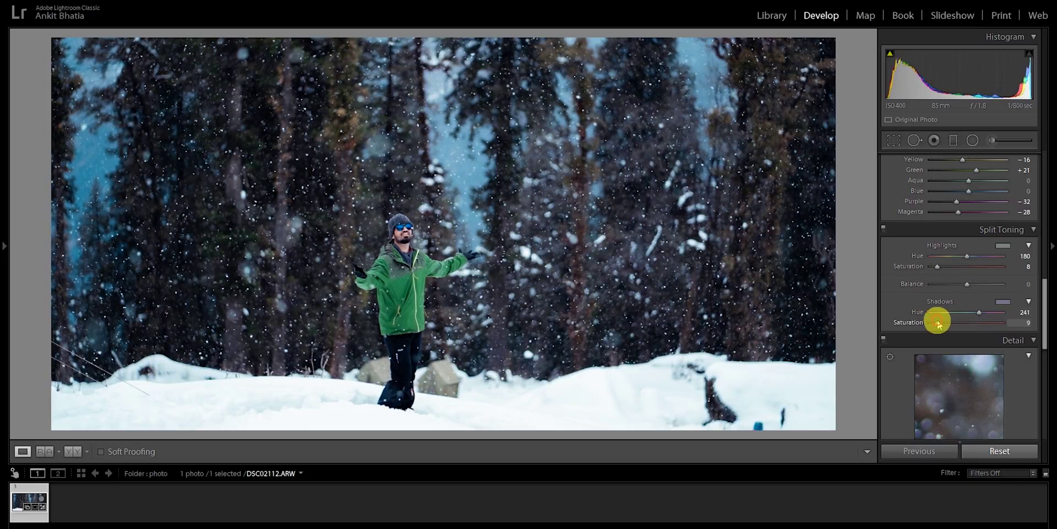
{"action": "left_click", "coordinate": [388, 248]}
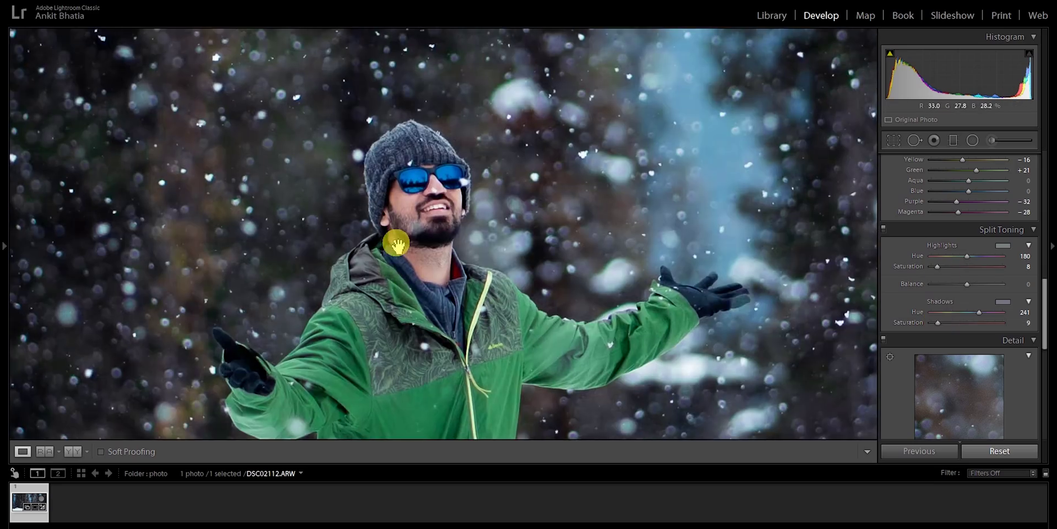
{"action": "left_click", "coordinate": [397, 243]}
Set the sharpening Masking to 34 in the Detail settings.
{"action": "left_click_drag", "start_coordinate": [1048, 292], "coordinate": [1039, 325]}
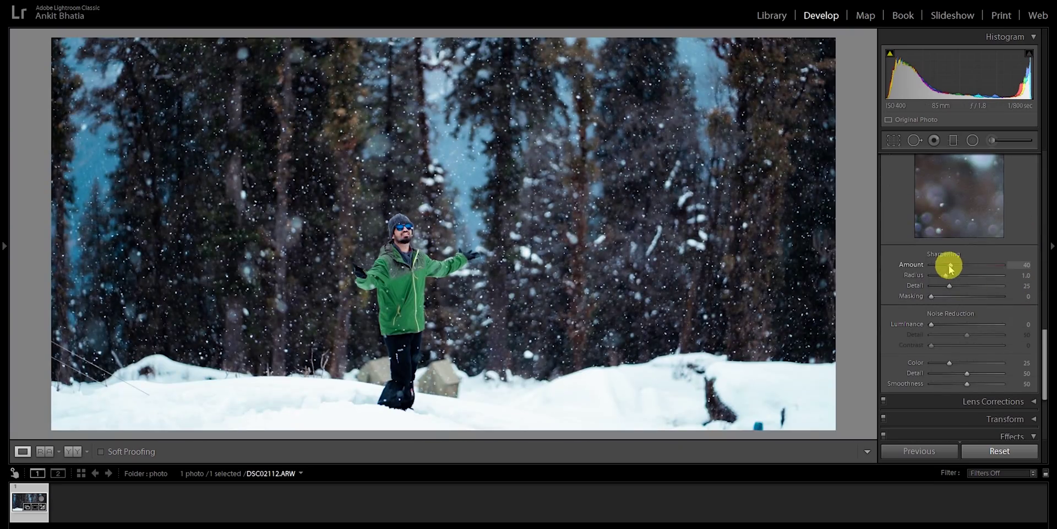
{"action": "left_click_drag", "start_coordinate": [933, 298], "coordinate": [961, 300]}
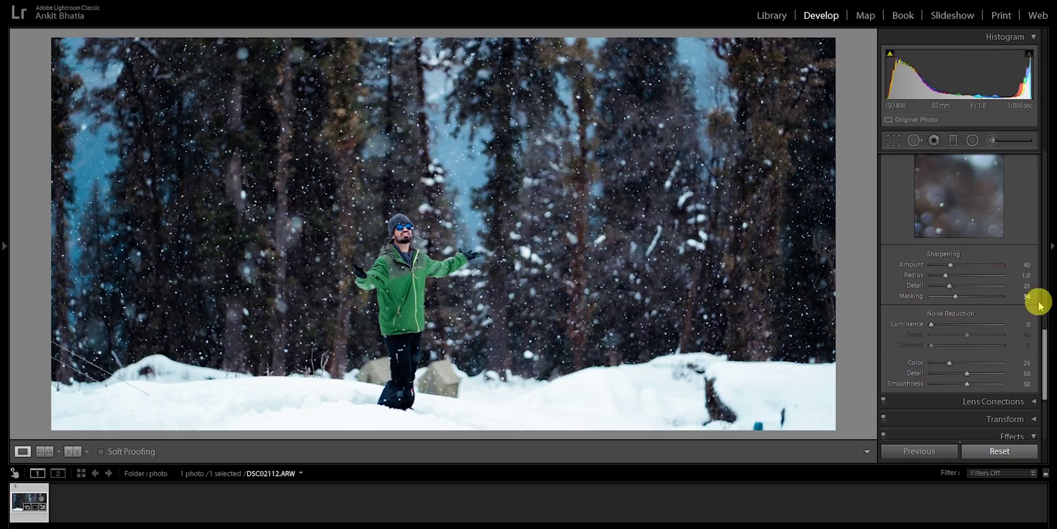
{"action": "scroll", "coordinate": [1041, 341], "scroll_direction": "down", "scroll_amount": 1}
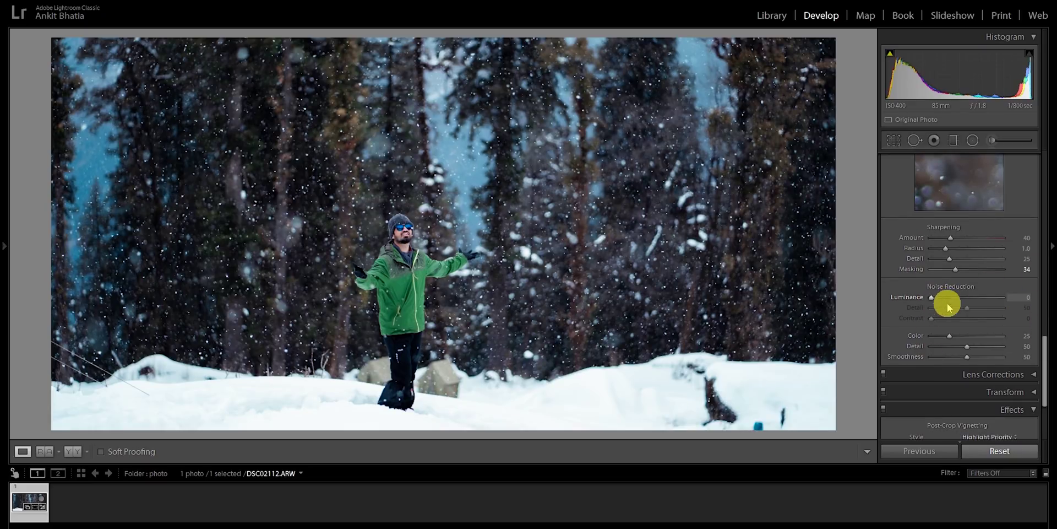
Enable the lens profile corrections for the photo.
{"action": "left_click_drag", "start_coordinate": [1044, 350], "coordinate": [1039, 372]}
{"action": "left_click", "coordinate": [1024, 266]}
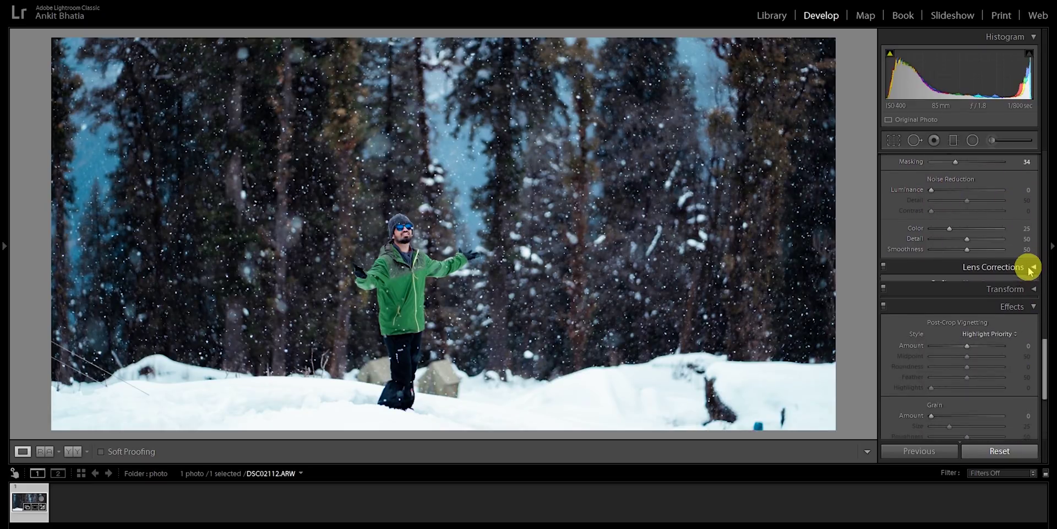
{"action": "left_click", "coordinate": [890, 289]}
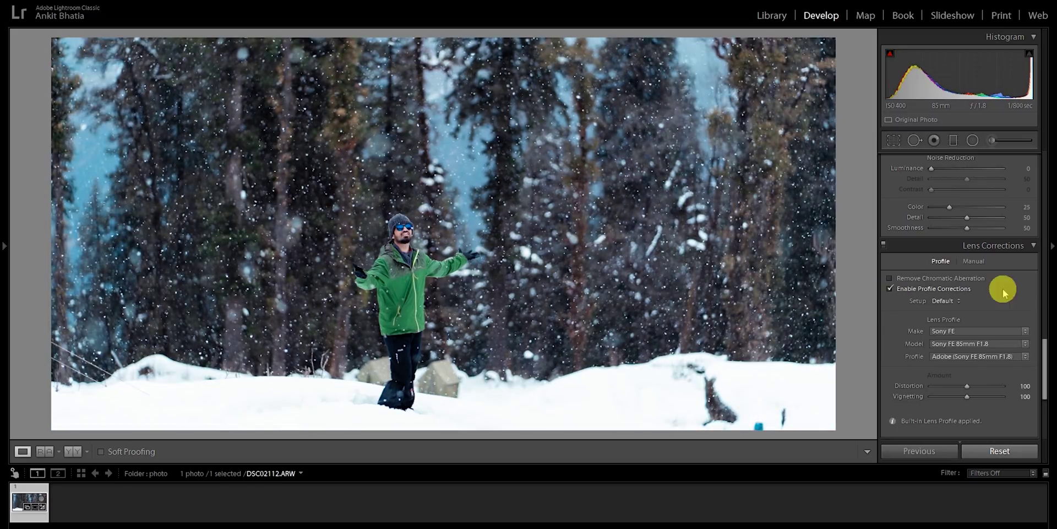
{"action": "left_click", "coordinate": [1035, 247]}
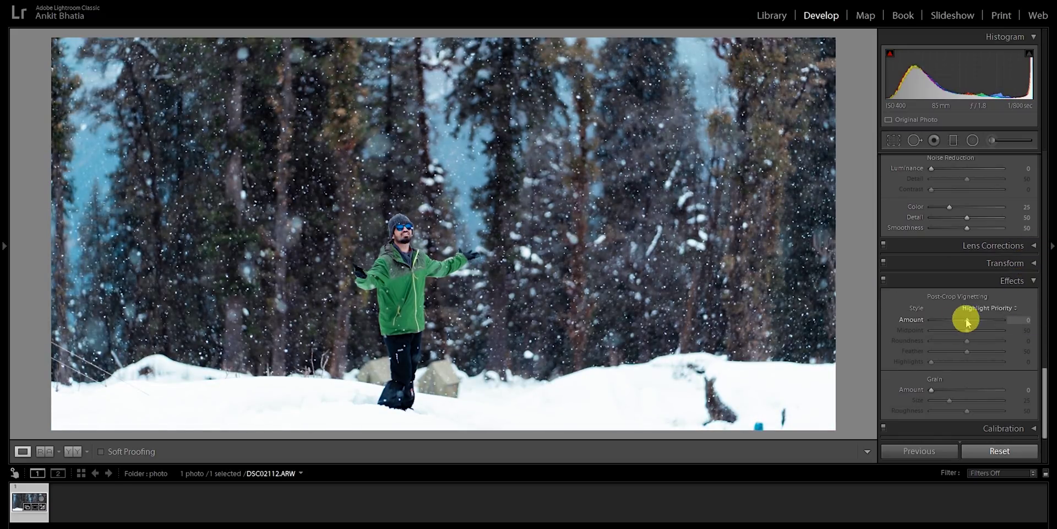
Add a post-crop vignette with Amount −31, Midpoint 20, Roundness +100 and Feather 100.
{"action": "left_click_drag", "start_coordinate": [968, 322], "coordinate": [949, 316]}
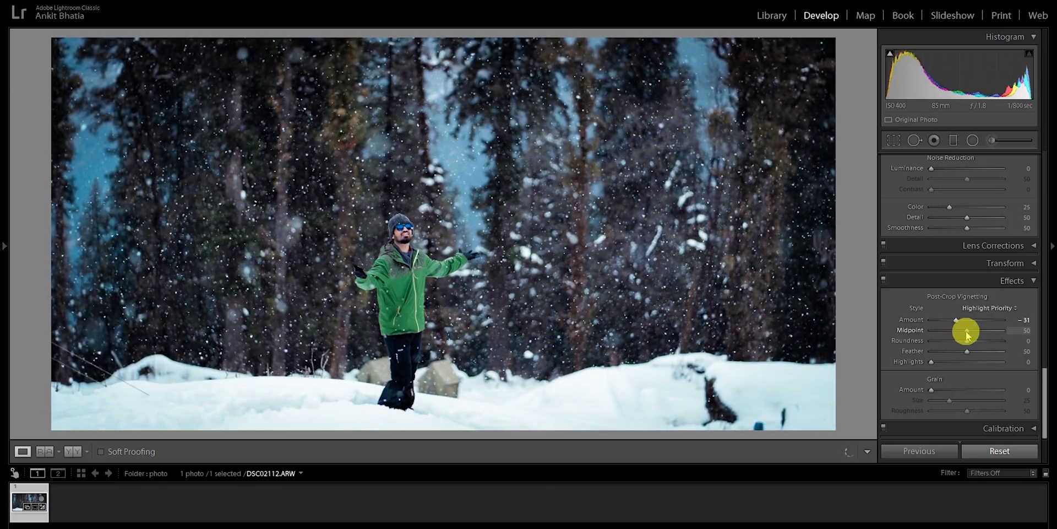
{"action": "left_click_drag", "start_coordinate": [967, 330], "coordinate": [943, 332]}
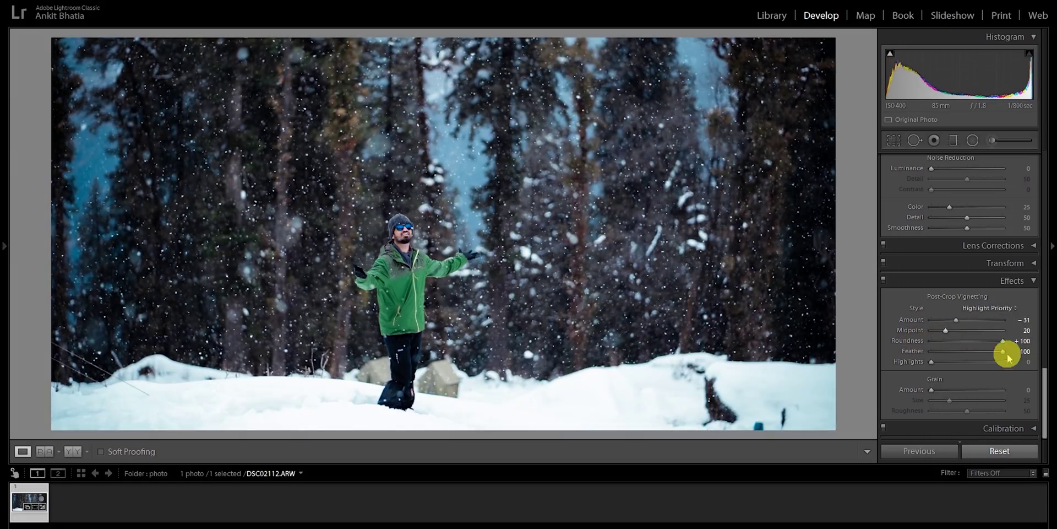
Switch the tone curve to the RGB channel, add shadow, midtone and highlight points, and raise the highlights slightly.
{"action": "left_click_drag", "start_coordinate": [1040, 382], "coordinate": [1045, 236]}
{"action": "left_click", "coordinate": [991, 347]}
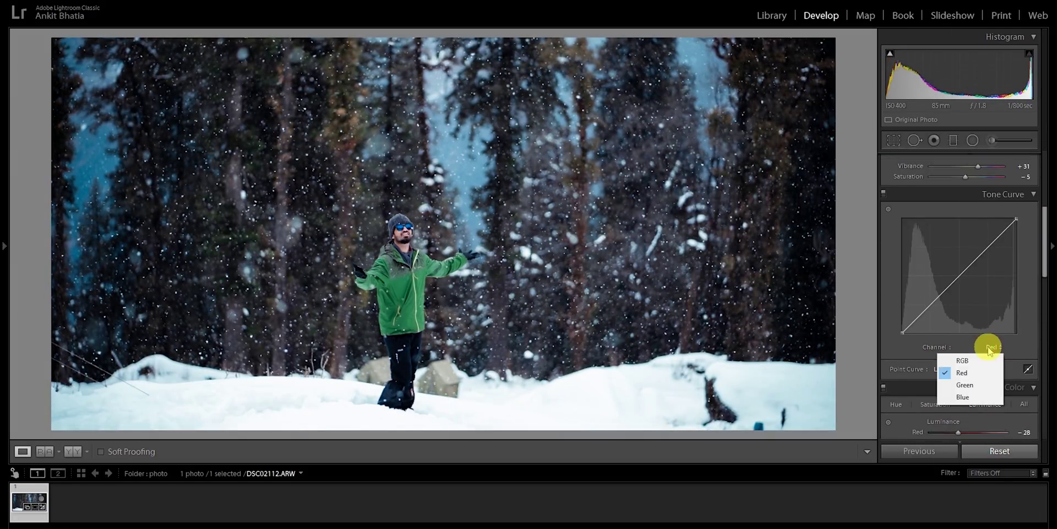
{"action": "left_click", "coordinate": [962, 360]}
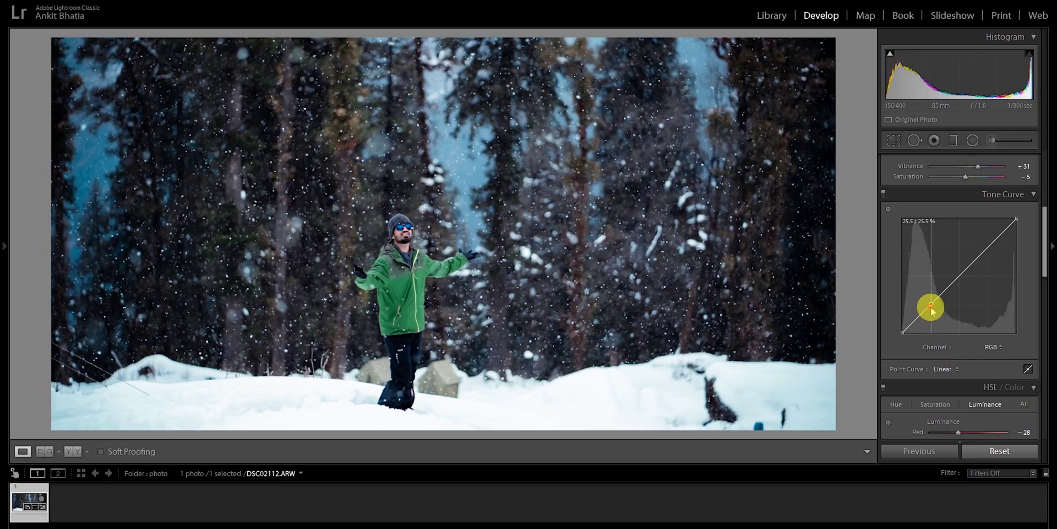
{"action": "left_click", "coordinate": [998, 241]}
{"action": "left_click", "coordinate": [932, 306]}
{"action": "left_click", "coordinate": [967, 273]}
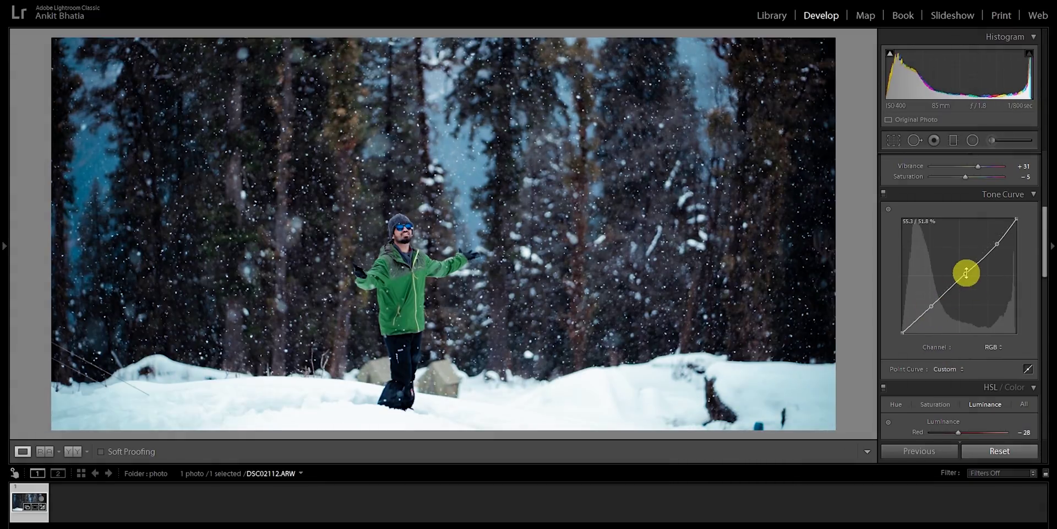
{"action": "mouse_move", "coordinate": [996, 242]}
{"action": "left_mouse_down"}
{"action": "mouse_move", "coordinate": [982, 226]}
{"action": "mouse_move", "coordinate": [994, 237]}
{"action": "left_mouse_up"}
{"action": "left_click", "coordinate": [965, 277]}
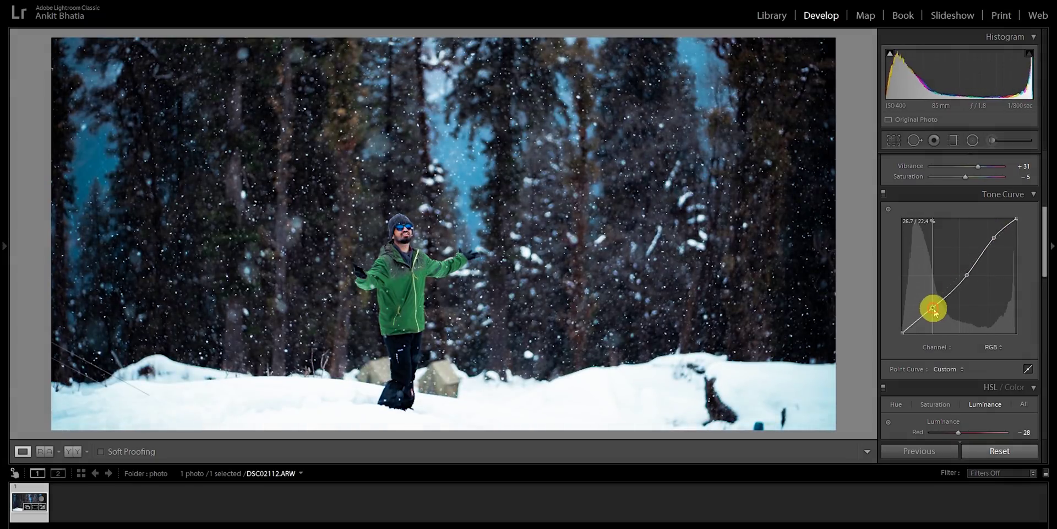
Lift the RGB curve's black point, set its midtone point to 54.1 / 54.1 % and lower its white point to 93.3 %.
{"action": "left_click_drag", "start_coordinate": [934, 312], "coordinate": [905, 326]}
{"action": "right_click", "coordinate": [911, 333]}
{"action": "left_click", "coordinate": [930, 334]}
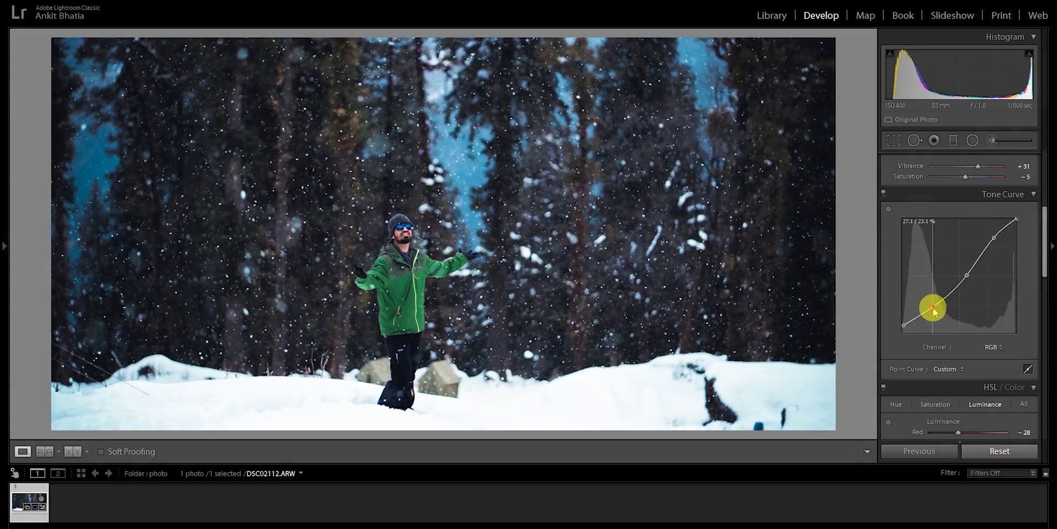
{"action": "left_click_drag", "start_coordinate": [965, 276], "coordinate": [965, 274]}
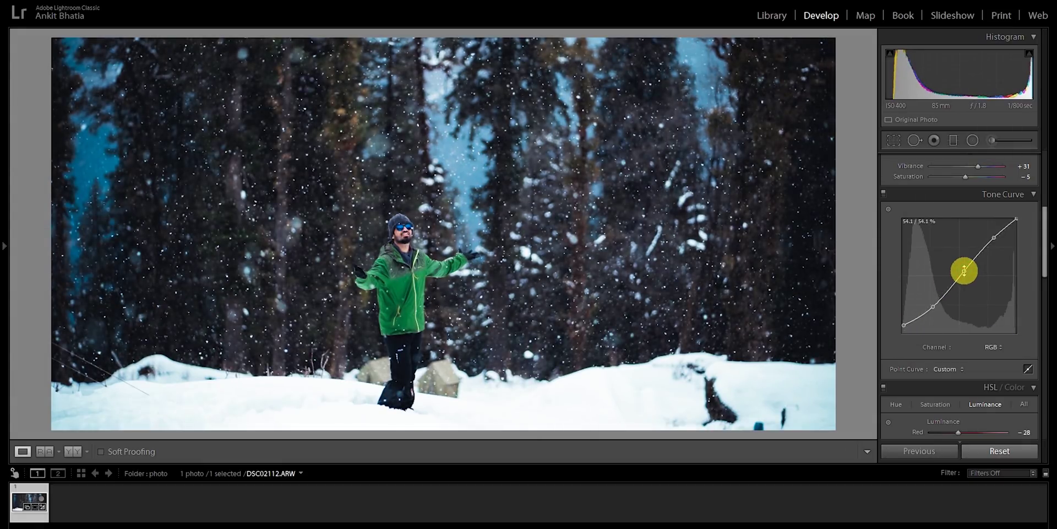
{"action": "left_click_drag", "start_coordinate": [1019, 223], "coordinate": [1020, 228]}
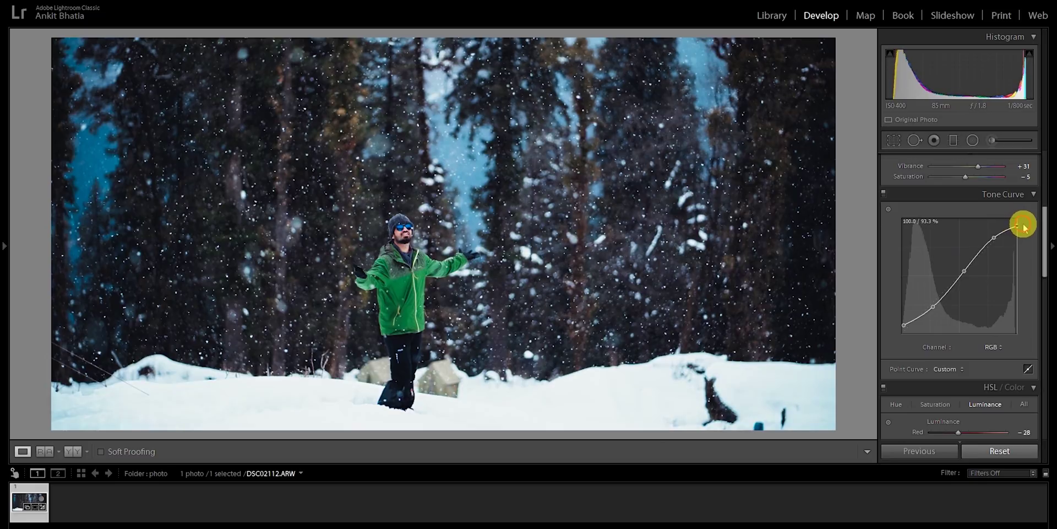
Add several points along the Green channel's tone curve and pull the shadow point slightly down to 18.8 / 17.3 %.
{"action": "scroll", "coordinate": [1017, 309], "scroll_direction": "down", "scroll_amount": 3}
{"action": "left_click", "coordinate": [991, 292]}
{"action": "left_click", "coordinate": [971, 329]}
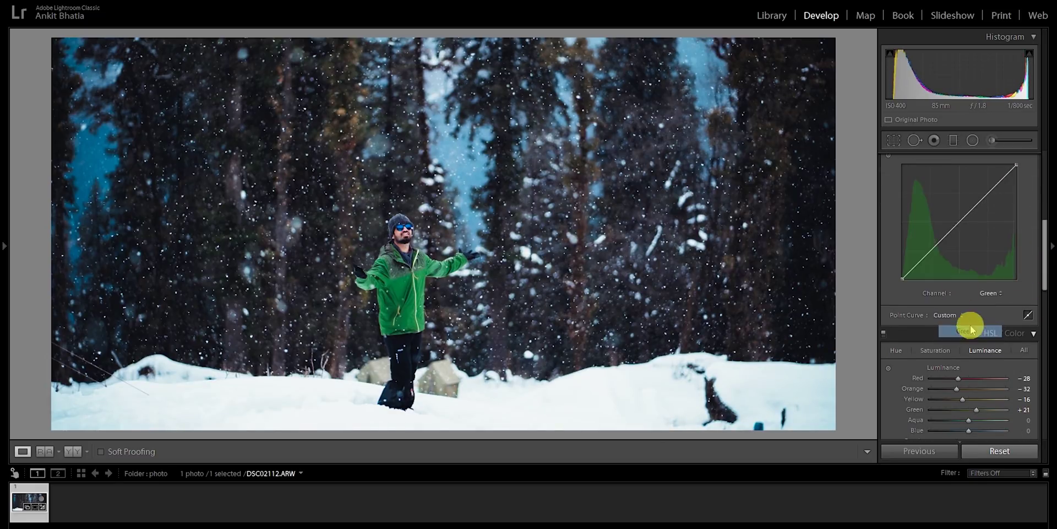
{"action": "left_click", "coordinate": [945, 235]}
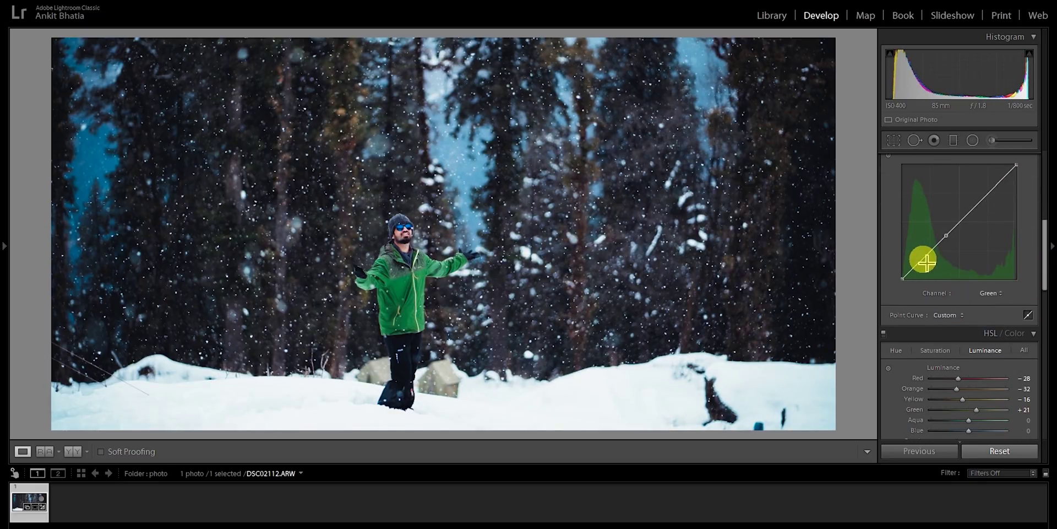
{"action": "left_click_drag", "start_coordinate": [925, 263], "coordinate": [928, 265]}
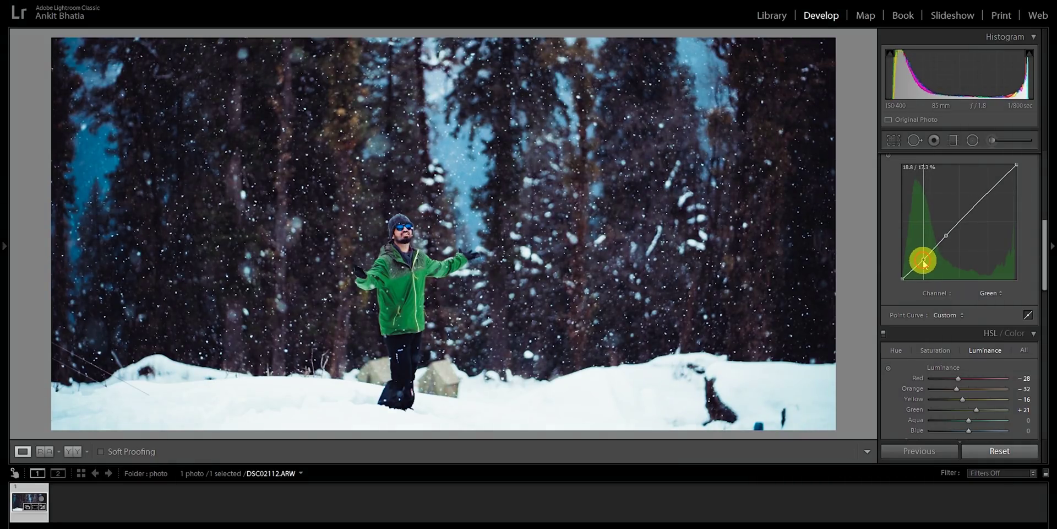
{"action": "left_click", "coordinate": [1001, 181]}
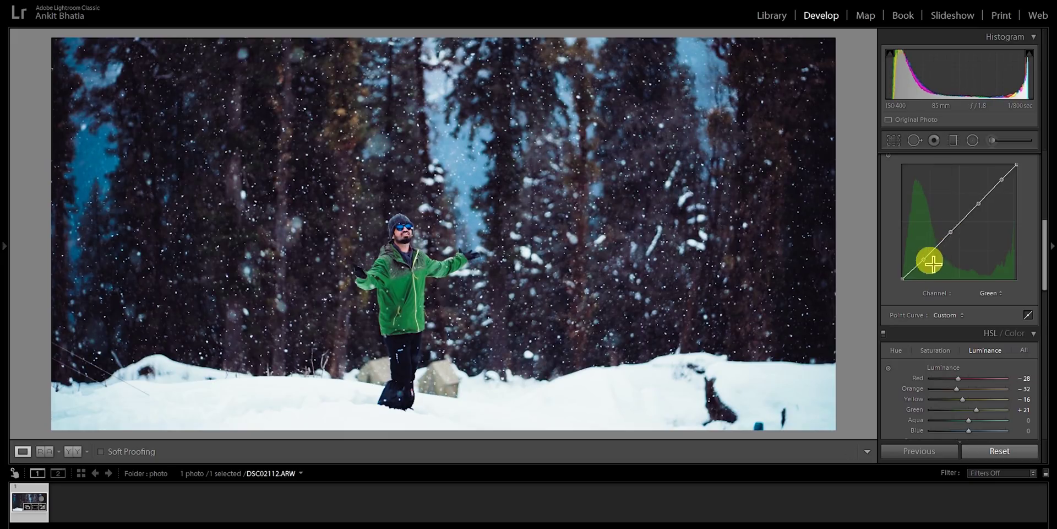
Set the white balance temperature to 5538 and try out the tint.
{"action": "scroll", "coordinate": [1037, 213], "scroll_direction": "up", "scroll_amount": 6}
{"action": "left_click_drag", "start_coordinate": [961, 235], "coordinate": [956, 235]}
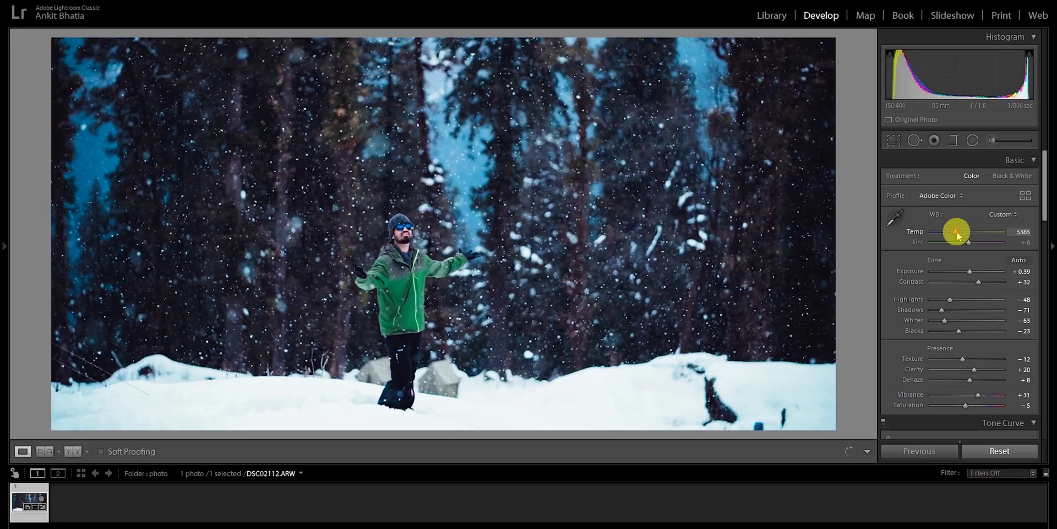
{"action": "left_click_drag", "start_coordinate": [959, 245], "coordinate": [972, 245]}
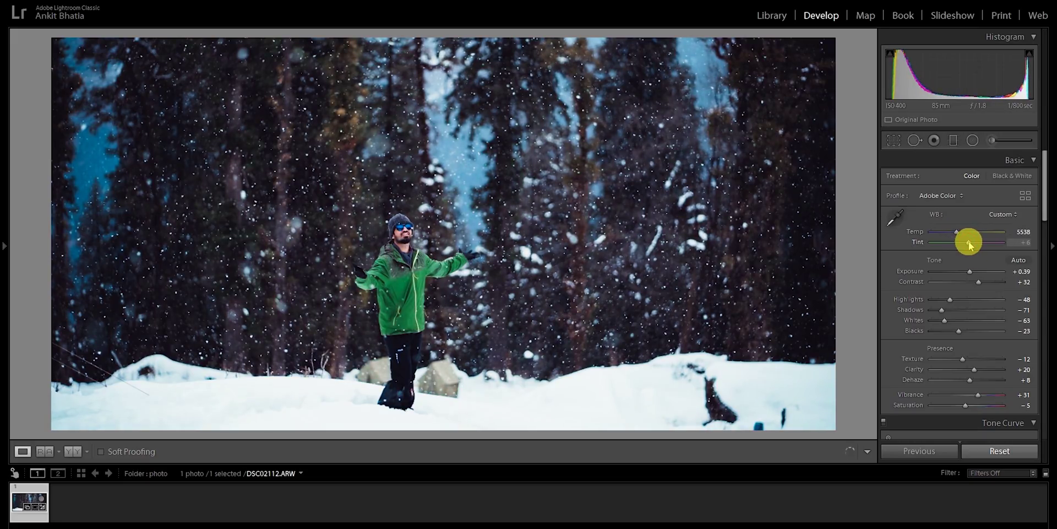
Examine the man up close and compare the edited photo side by side with the unedited reference.
{"action": "left_click", "coordinate": [405, 250]}
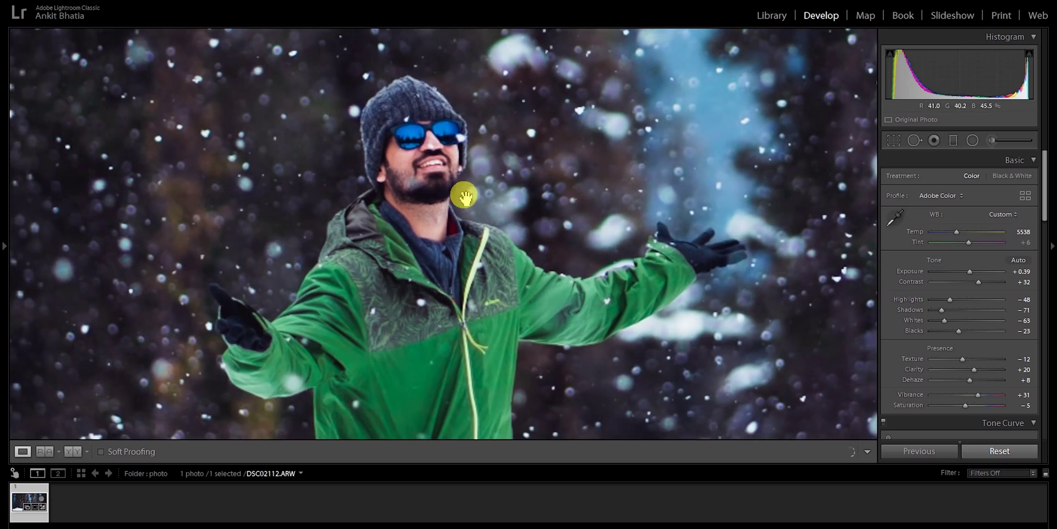
{"action": "left_click_drag", "start_coordinate": [524, 232], "coordinate": [503, 225]}
{"action": "left_click", "coordinate": [503, 224]}
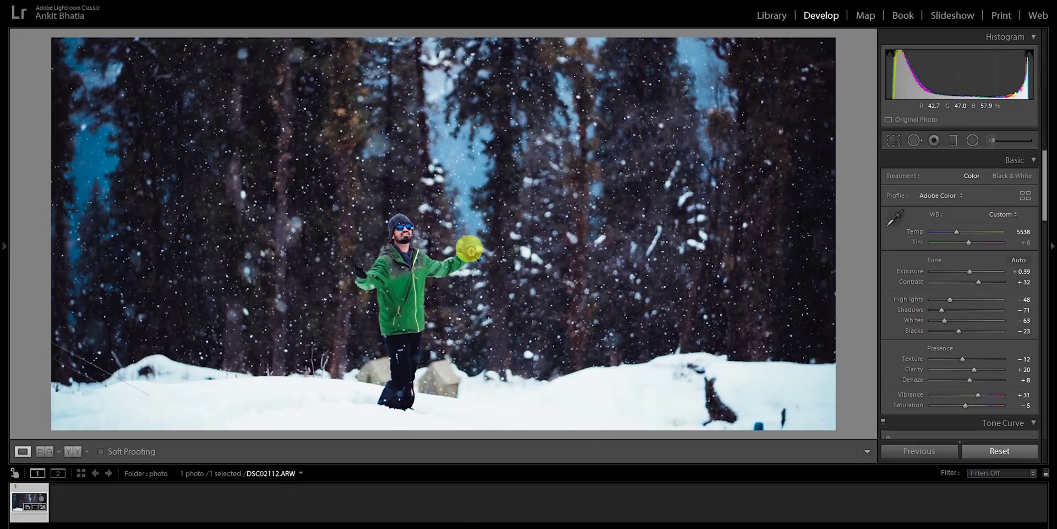
{"action": "left_click", "coordinate": [44, 452]}
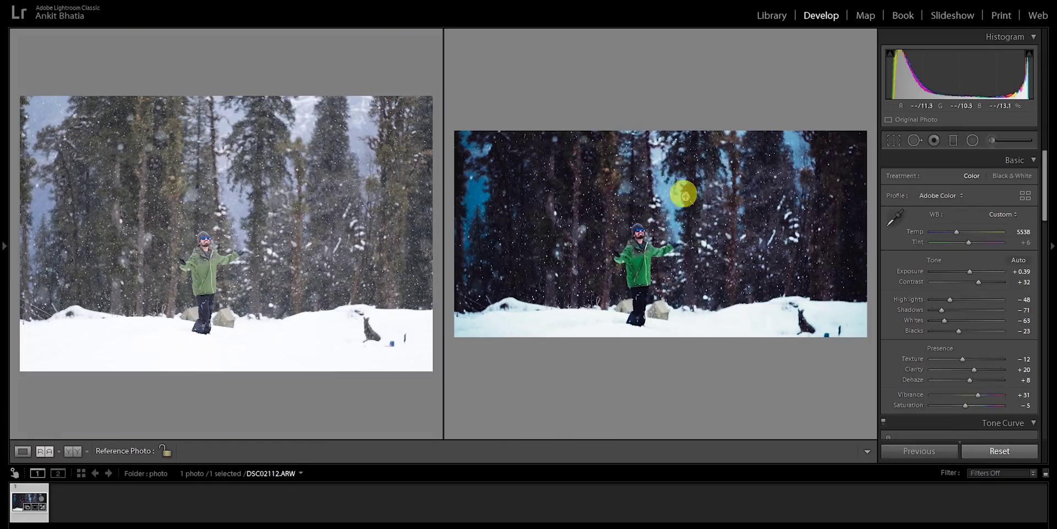
{"action": "left_click", "coordinate": [23, 453]}
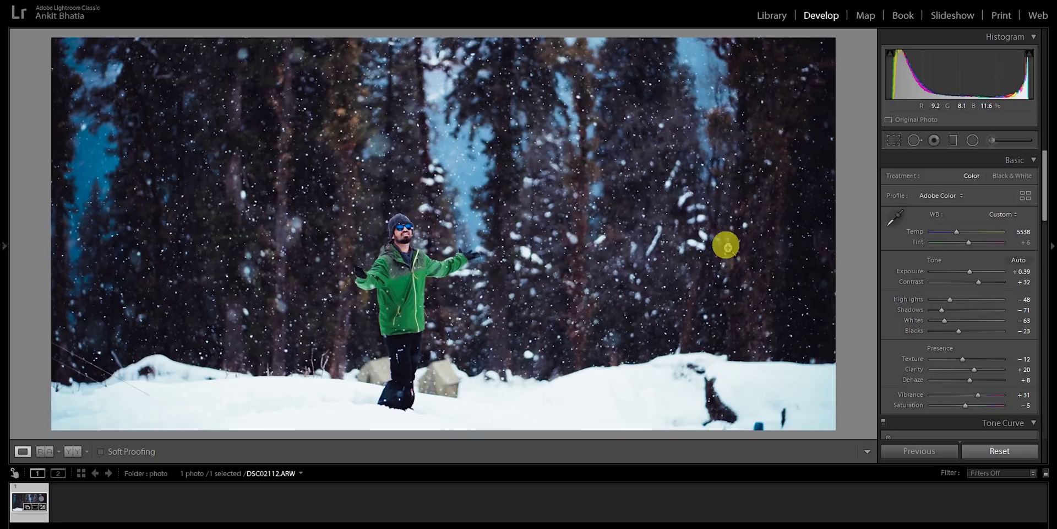
Recrop the photo to a full-height portrait format around the man, trimming forest on both sides, and apply the crop.
{"action": "left_click", "coordinate": [895, 141]}
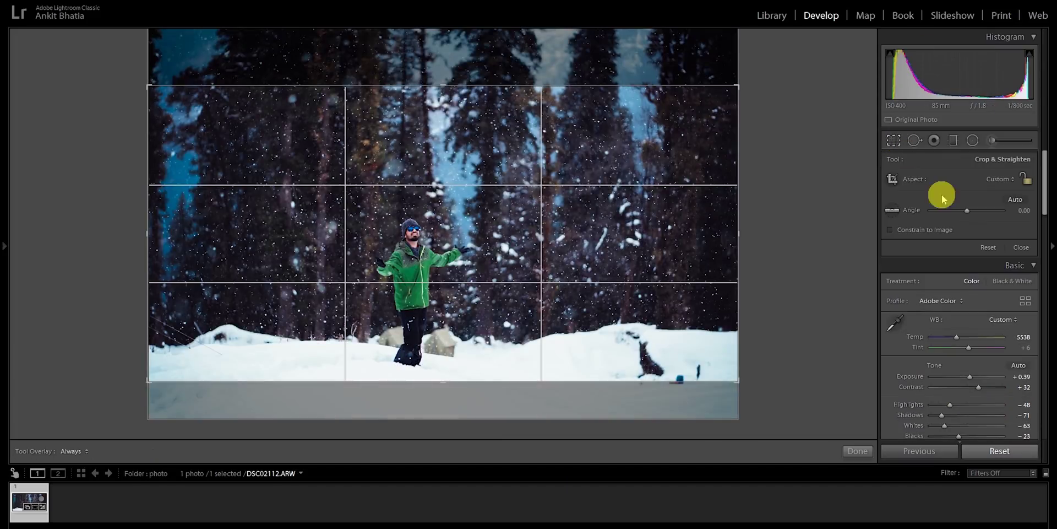
{"action": "left_click", "coordinate": [1012, 184]}
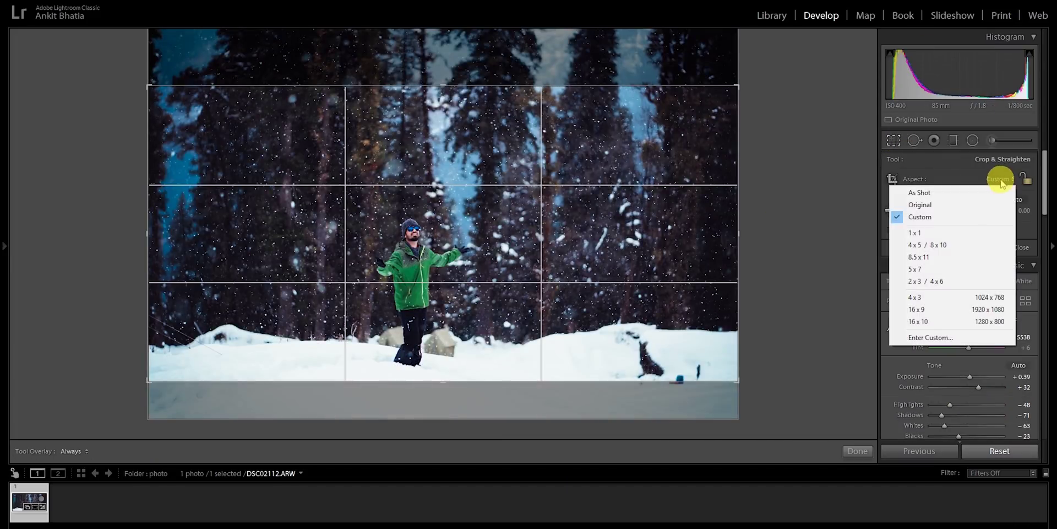
{"action": "left_click", "coordinate": [939, 241]}
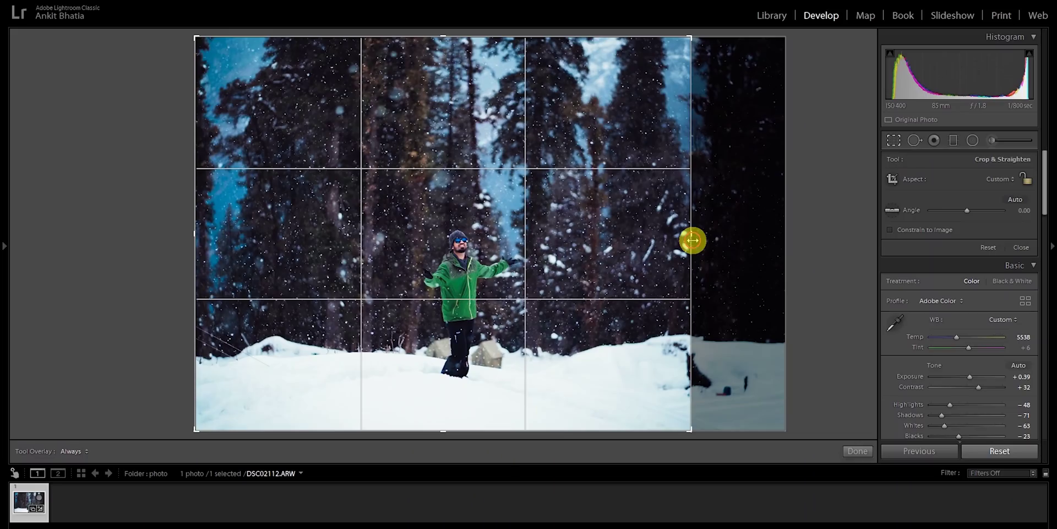
{"action": "left_click_drag", "start_coordinate": [693, 240], "coordinate": [667, 238]}
{"action": "left_click_drag", "start_coordinate": [217, 237], "coordinate": [270, 240]}
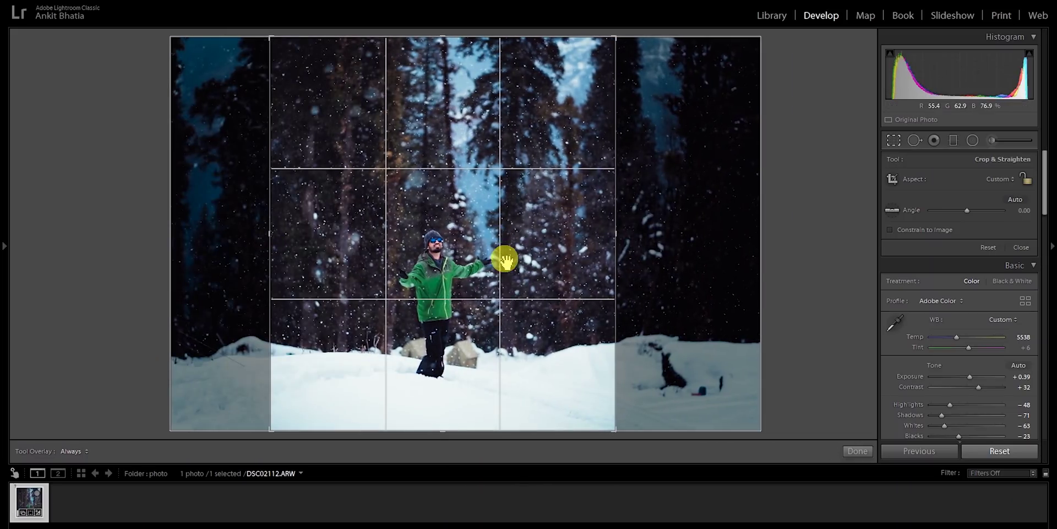
{"action": "left_click", "coordinate": [857, 451]}
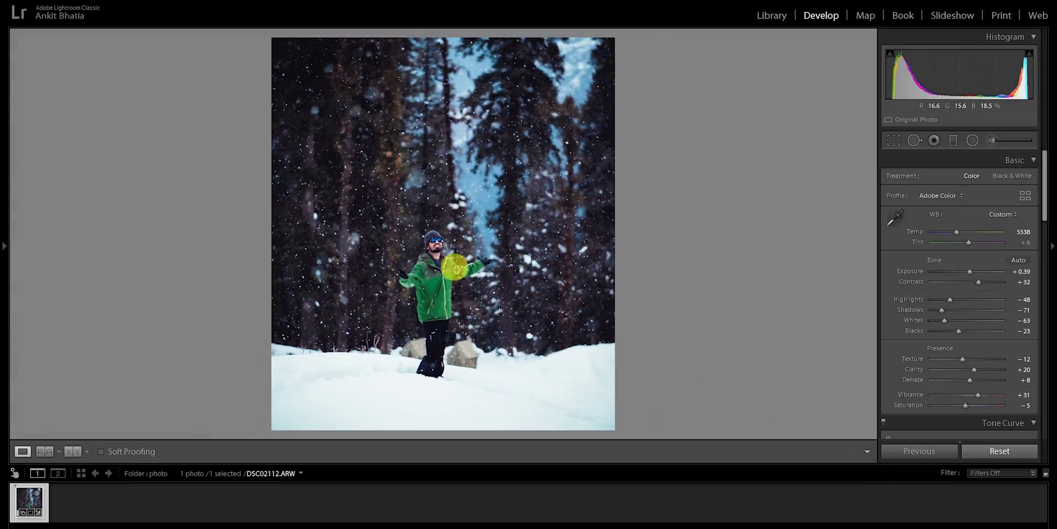
Tighten the portrait crop around the man, cutting the snow just below his feet, and apply it.
{"action": "key", "text": "r"}
{"action": "left_click_drag", "start_coordinate": [599, 441], "coordinate": [579, 387]}
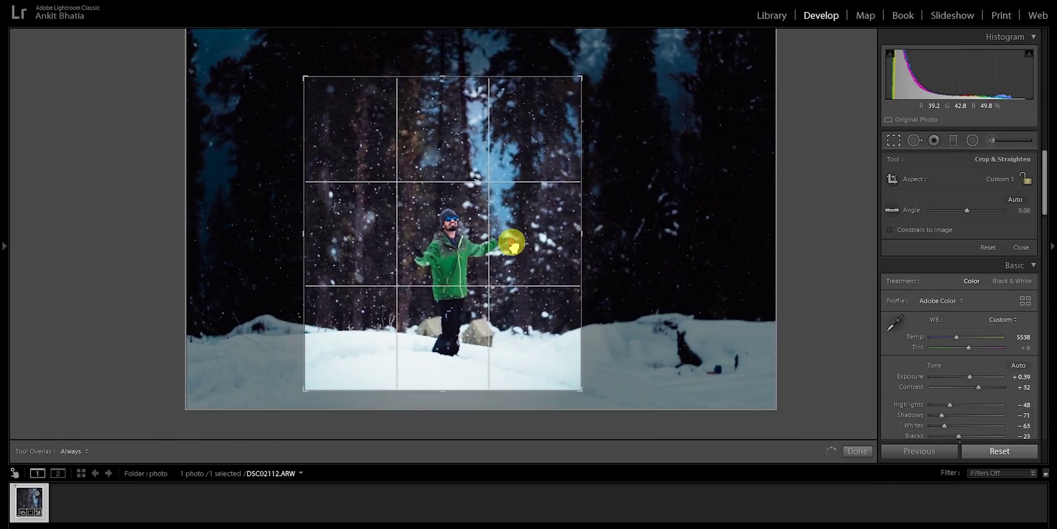
{"action": "left_click_drag", "start_coordinate": [302, 76], "coordinate": [335, 150]}
{"action": "left_click_drag", "start_coordinate": [571, 342], "coordinate": [533, 344]}
{"action": "left_click_drag", "start_coordinate": [321, 230], "coordinate": [344, 235]}
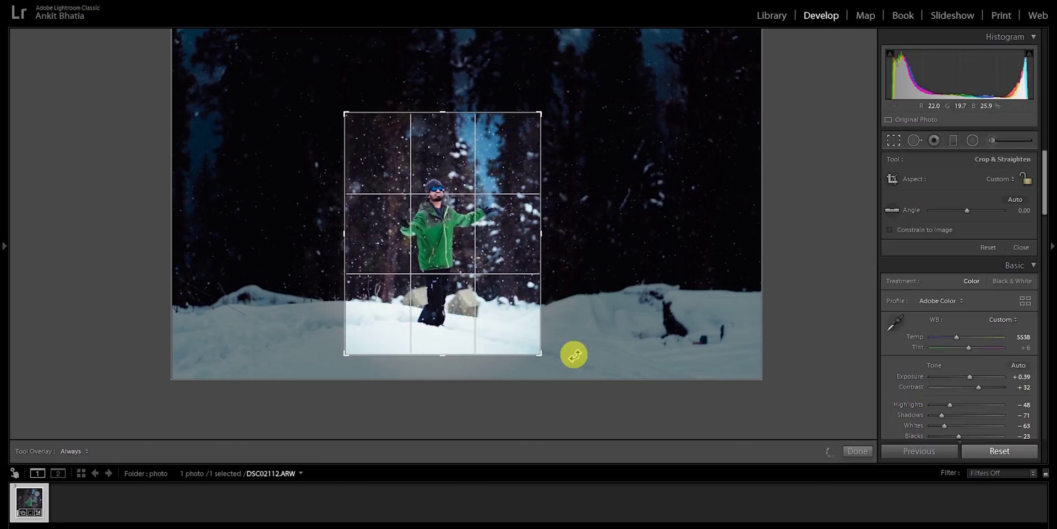
{"action": "left_click_drag", "start_coordinate": [538, 354], "coordinate": [523, 331]}
{"action": "left_click", "coordinate": [846, 456]}
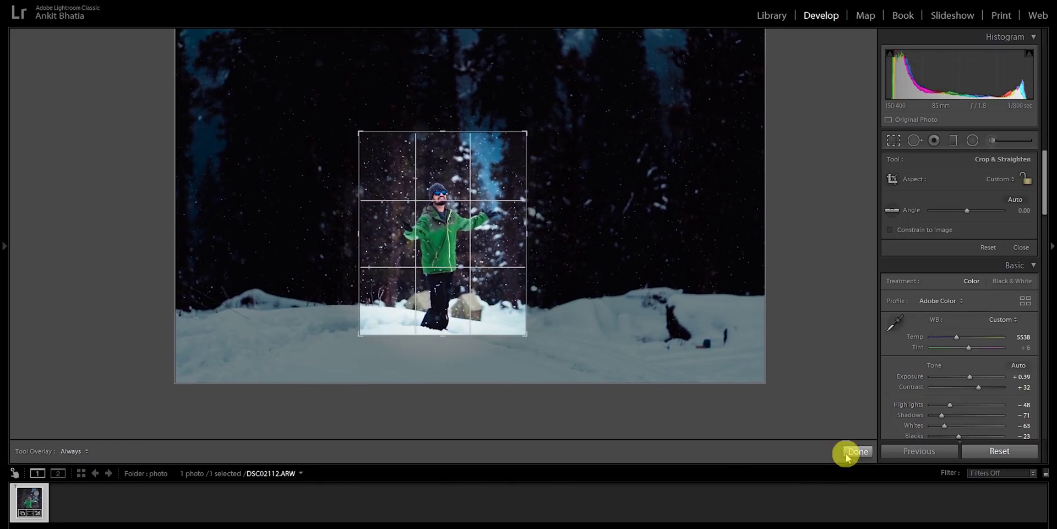
{"action": "left_click", "coordinate": [446, 170]}
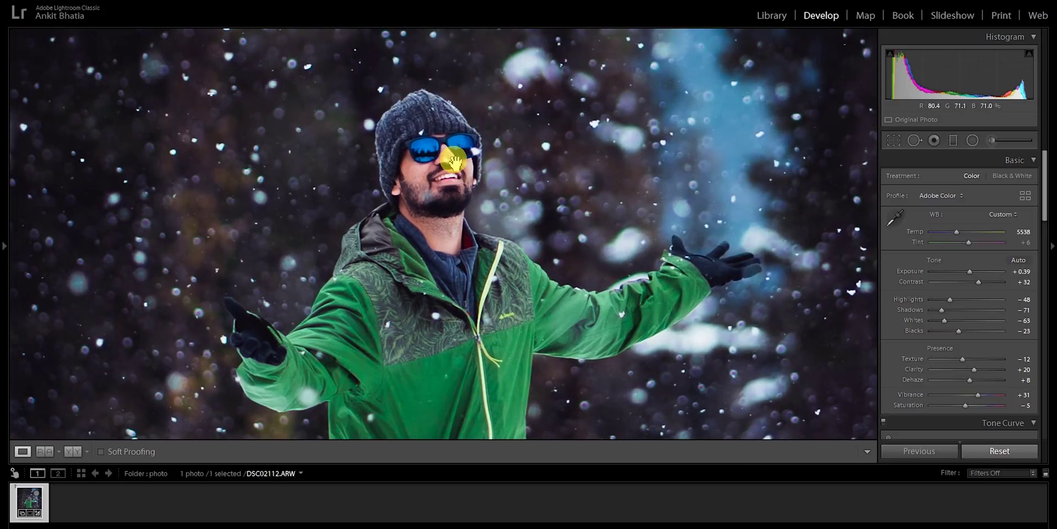
{"action": "left_click", "coordinate": [451, 217]}
Send the cropped photo to Adobe Photoshop 2020 for editing.
{"action": "right_click", "coordinate": [28, 501]}
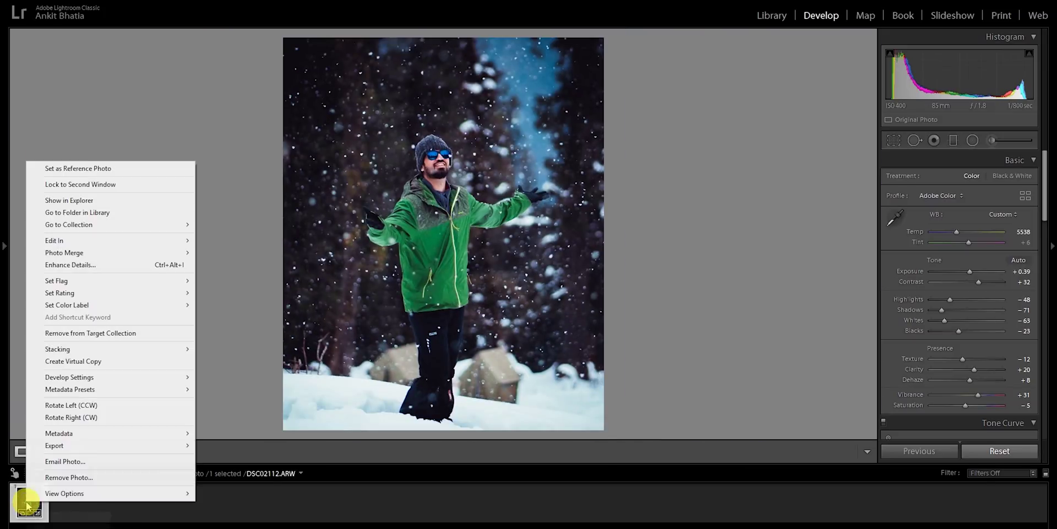
{"action": "mouse_move", "coordinate": [165, 240]}
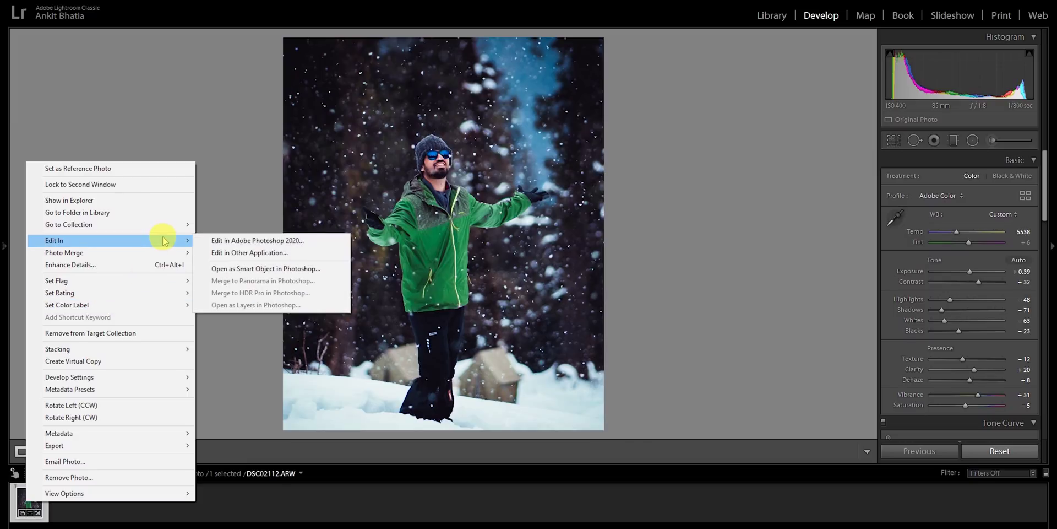
{"action": "left_click", "coordinate": [219, 241]}
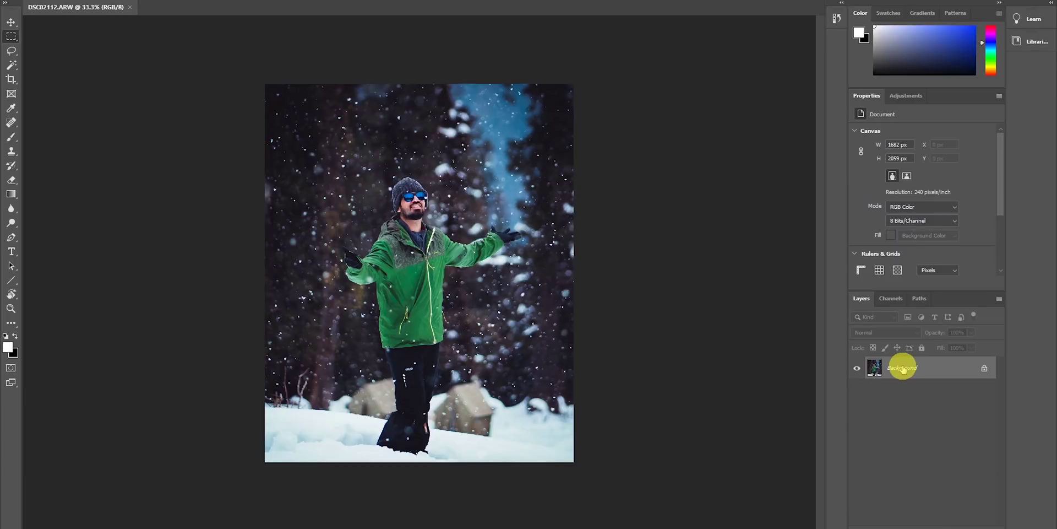
Duplicate the Background layer of the photo.
{"action": "right_click", "coordinate": [903, 369]}
{"action": "left_click", "coordinate": [890, 369]}
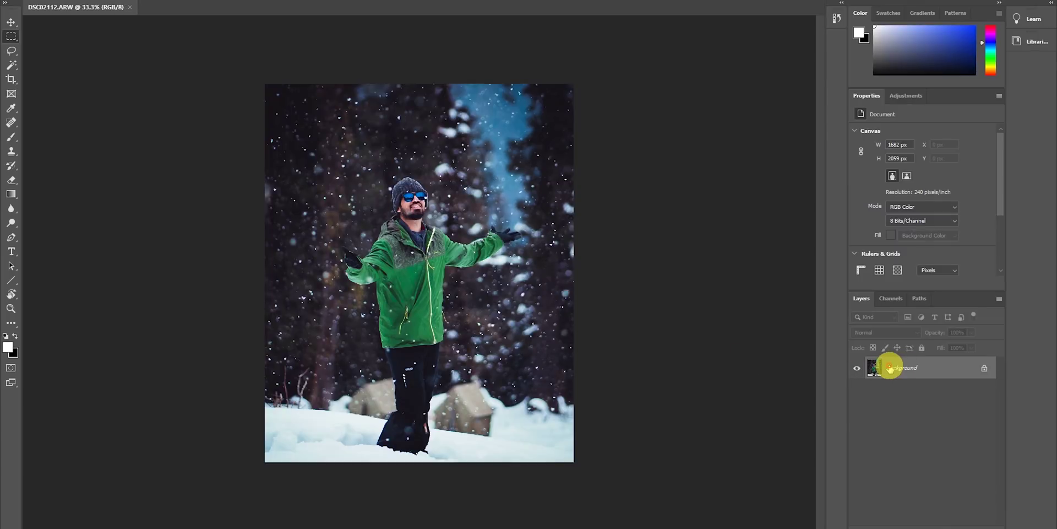
{"action": "key", "text": "ctrl+j"}
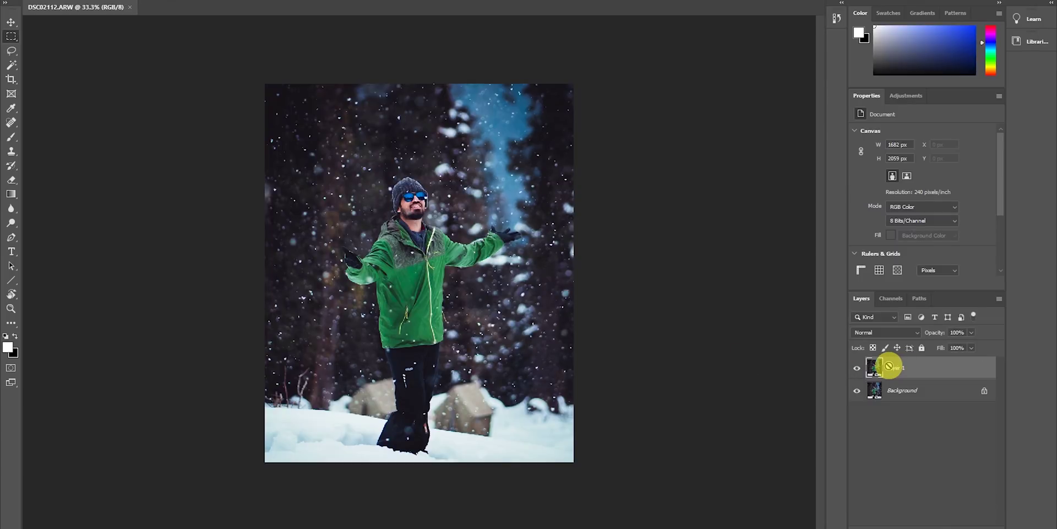
Activate a healing brush tool and bring the man's face into close view for retouching.
{"action": "right_click", "coordinate": [11, 137]}
{"action": "right_click", "coordinate": [12, 153]}
{"action": "right_click", "coordinate": [11, 122]}
{"action": "left_click", "coordinate": [48, 124]}
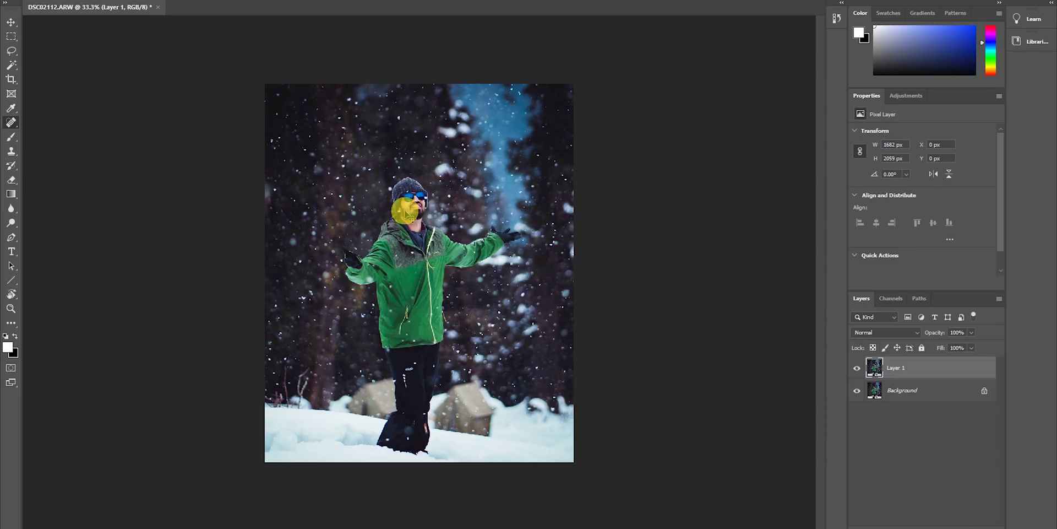
{"action": "scroll", "coordinate": [405, 211], "scroll_direction": "up", "scroll_amount": 5}
{"action": "scroll", "coordinate": [410, 219], "scroll_direction": "down", "scroll_amount": 4}
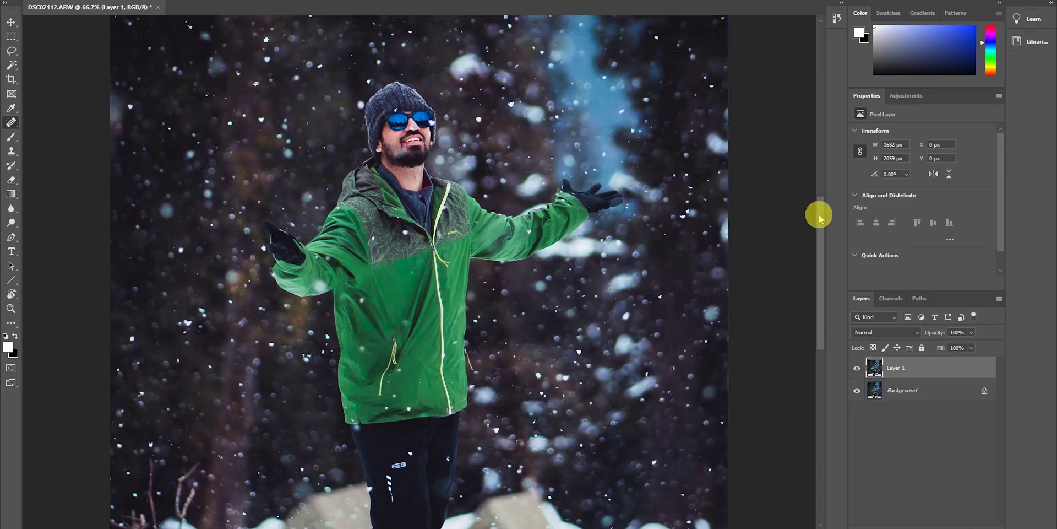
{"action": "left_click_drag", "start_coordinate": [816, 215], "coordinate": [814, 173]}
{"action": "scroll", "coordinate": [526, 228], "scroll_direction": "up", "scroll_amount": 2}
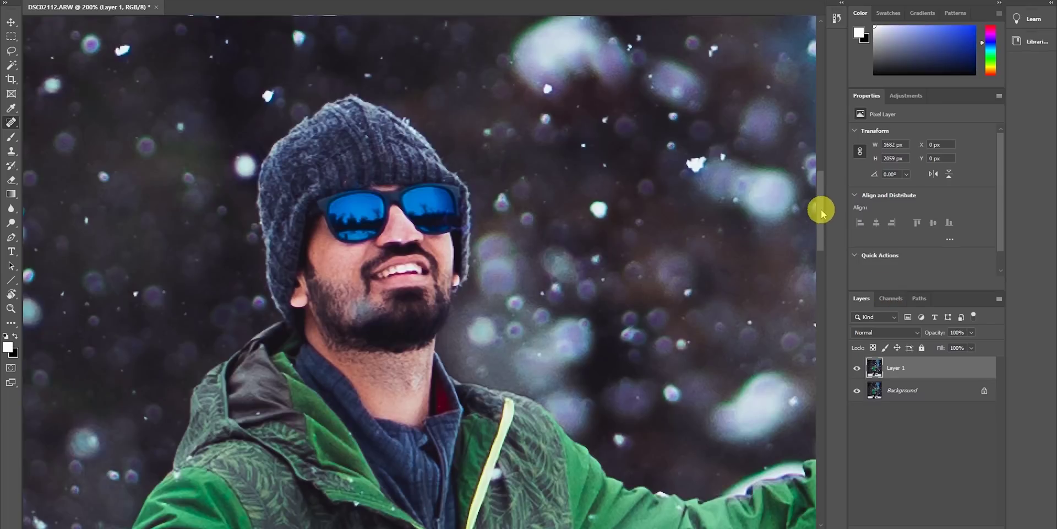
Save the layered photo, return to Lightroom Classic and examine the man up close in the saved PSD copy.
{"action": "key", "text": "ctrl+0"}
{"action": "left_click", "coordinate": [21, 1]}
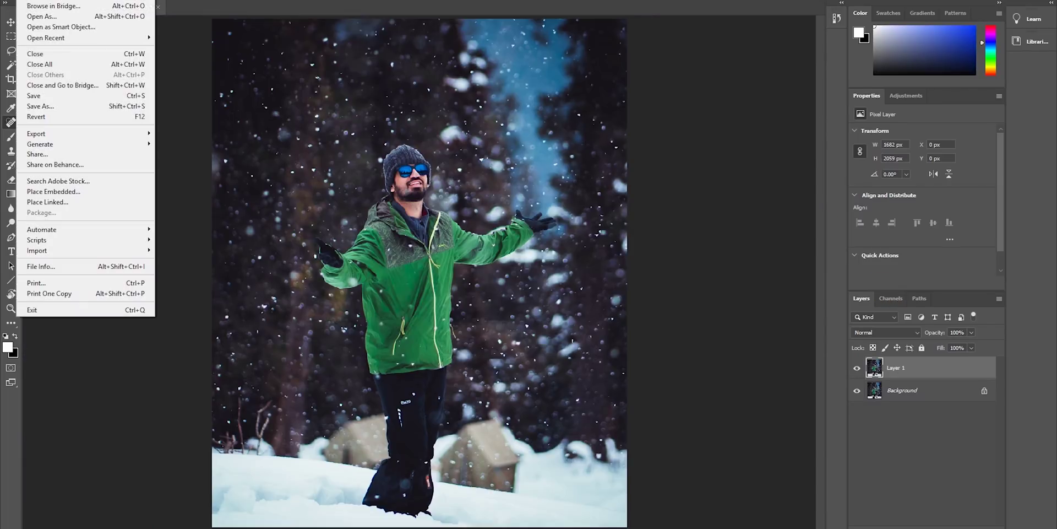
{"action": "left_click", "coordinate": [52, 98]}
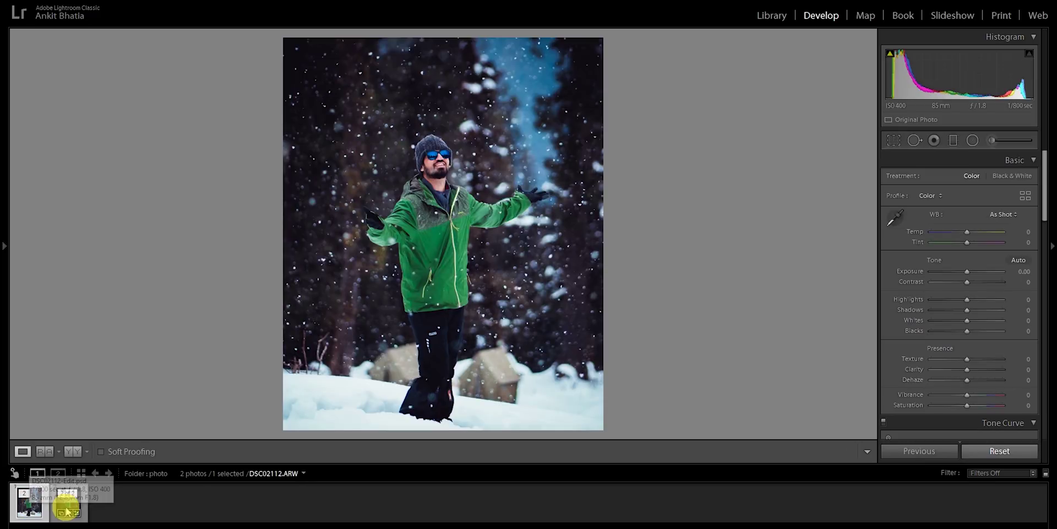
{"action": "left_click", "coordinate": [443, 158]}
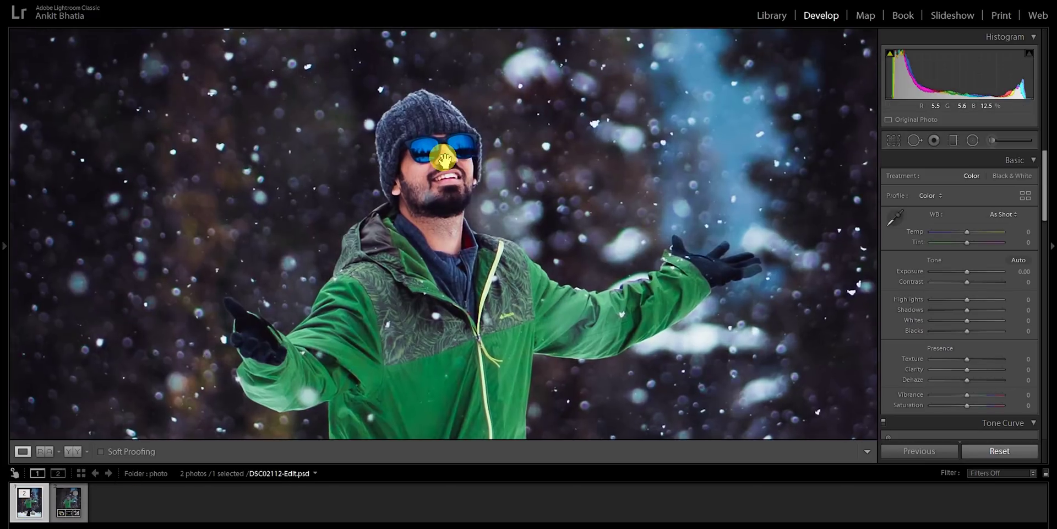
{"action": "left_click_drag", "start_coordinate": [443, 158], "coordinate": [602, 104]}
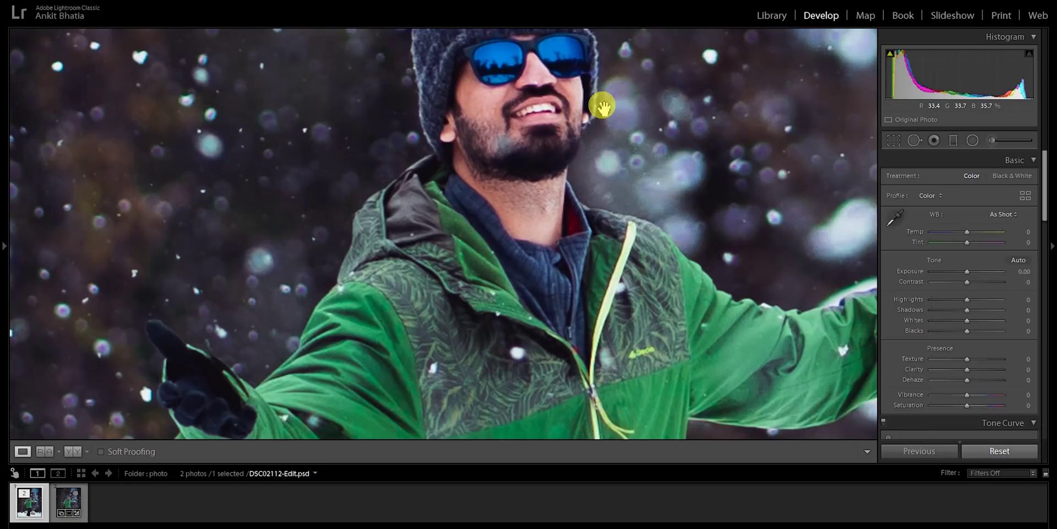
{"action": "left_click", "coordinate": [602, 104]}
Draw an upright oval radial filter around the man and widen it out to his outstretched arms.
{"action": "left_click", "coordinate": [1006, 36]}
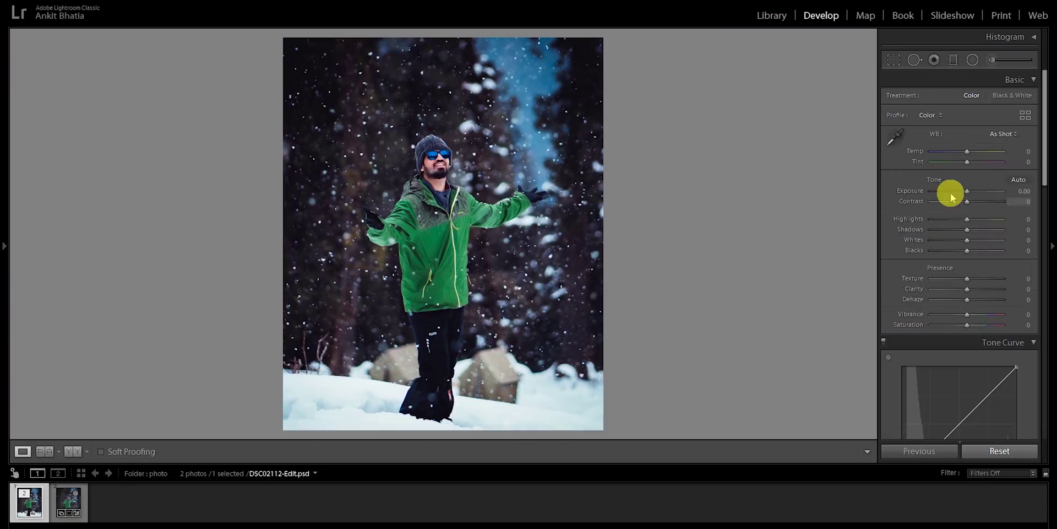
{"action": "left_click", "coordinate": [973, 61]}
{"action": "left_click_drag", "start_coordinate": [382, 132], "coordinate": [434, 255]}
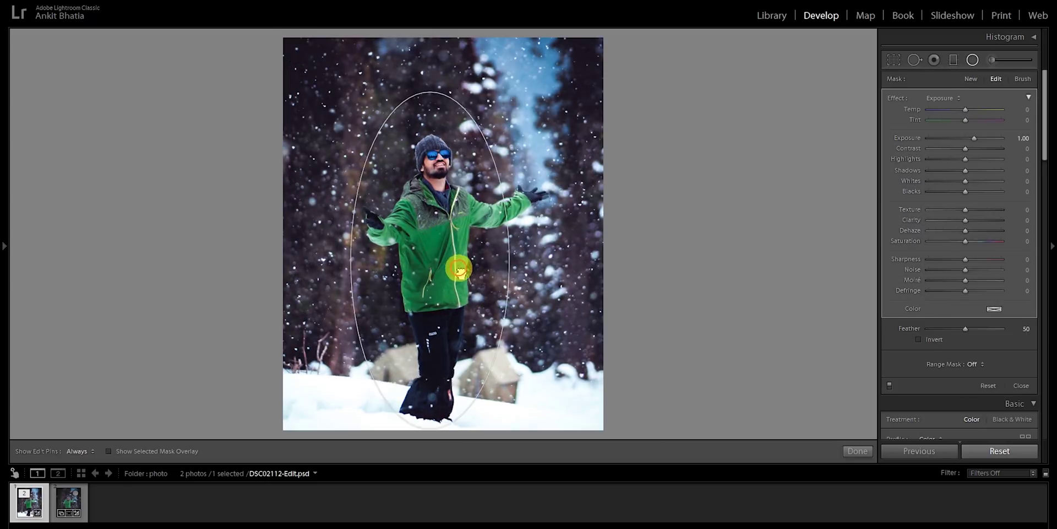
{"action": "left_click_drag", "start_coordinate": [519, 256], "coordinate": [550, 256]}
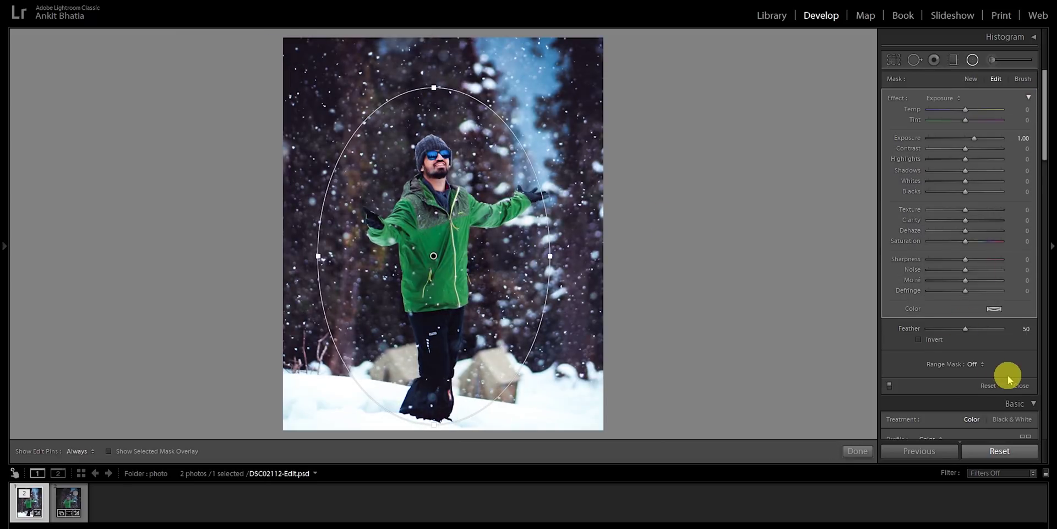
Reset the radial filter's effect, set its exposure to -0.33, adjust clarity and dehaze, and enlarge the oval slightly.
{"action": "left_click", "coordinate": [989, 386]}
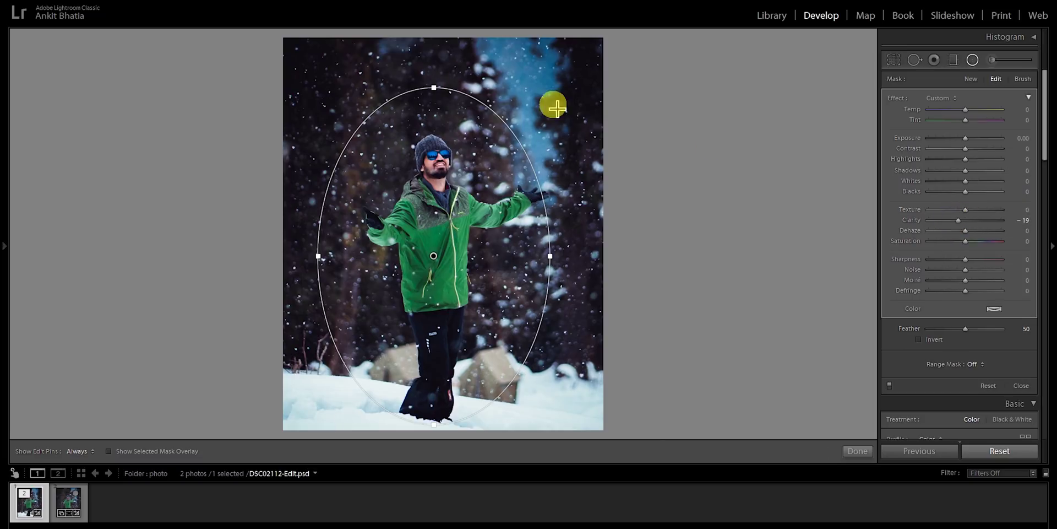
{"action": "left_click_drag", "start_coordinate": [965, 137], "coordinate": [962, 138]}
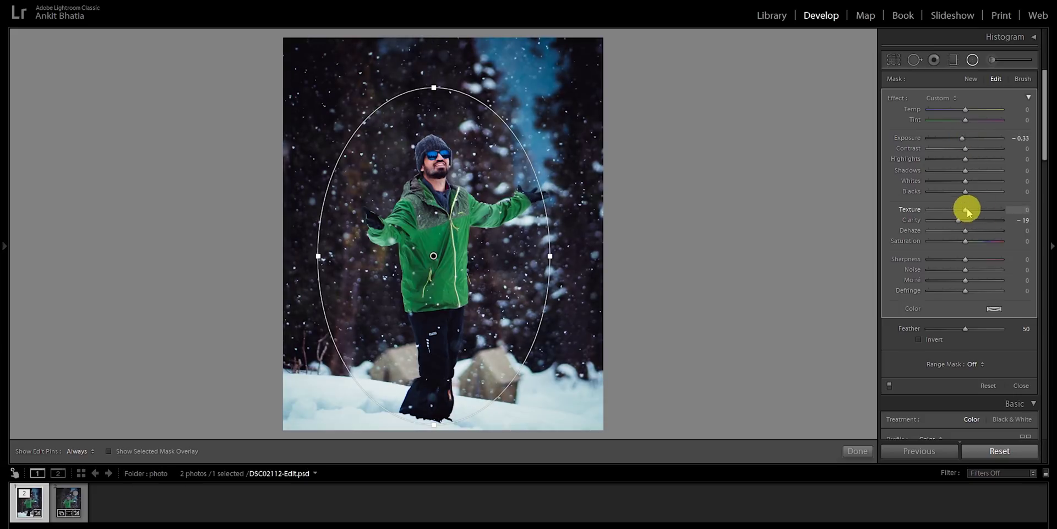
{"action": "left_click_drag", "start_coordinate": [965, 230], "coordinate": [971, 250]}
{"action": "left_click_drag", "start_coordinate": [550, 255], "coordinate": [562, 246]}
{"action": "mouse_move", "coordinate": [958, 220]}
{"action": "left_mouse_down"}
{"action": "mouse_move", "coordinate": [1004, 220]}
{"action": "mouse_move", "coordinate": [962, 226]}
{"action": "left_mouse_up"}
Add a slightly tilted graduated filter over the snowy lower part with exposure 0.45, temperature -10 and tint -16, and finish it.
{"action": "left_click", "coordinate": [953, 60]}
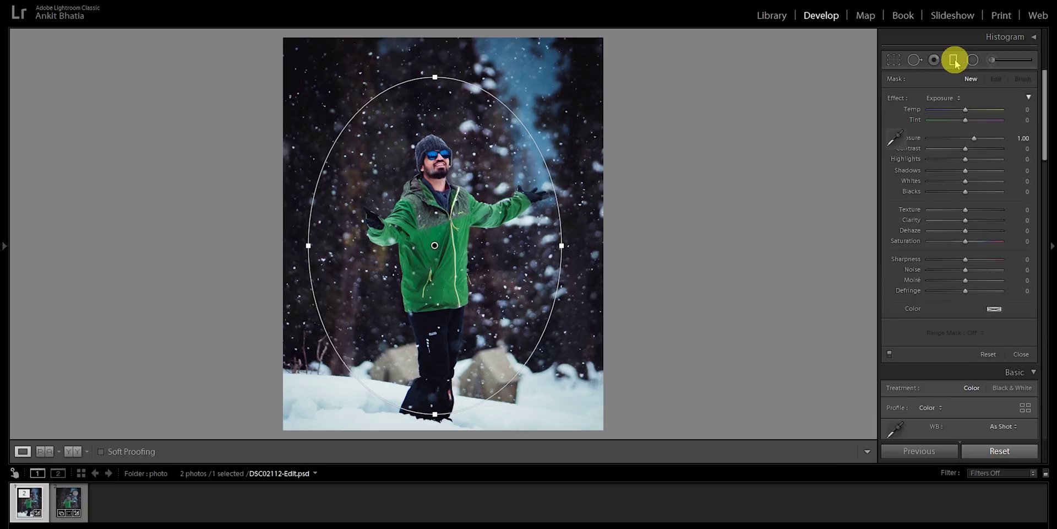
{"action": "left_click", "coordinate": [954, 60]}
{"action": "left_click", "coordinate": [952, 60]}
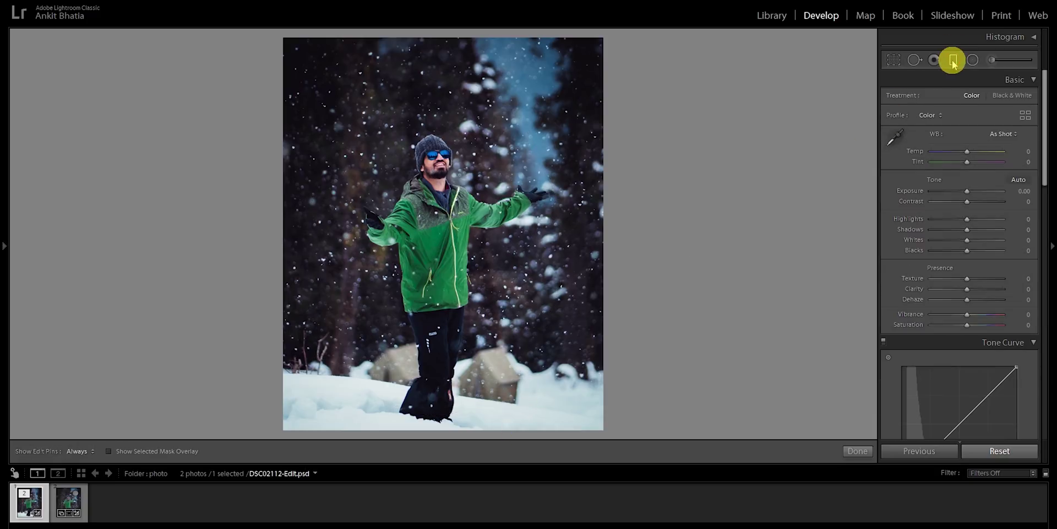
{"action": "left_click_drag", "start_coordinate": [495, 429], "coordinate": [484, 278]}
{"action": "left_click", "coordinate": [975, 139]}
{"action": "left_click_drag", "start_coordinate": [972, 141], "coordinate": [961, 110]}
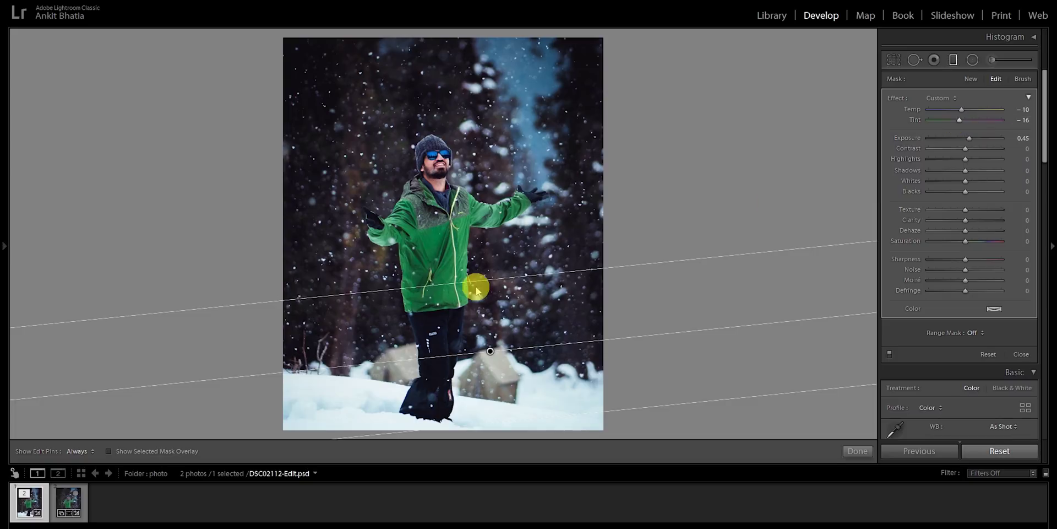
{"action": "left_click", "coordinate": [857, 452]}
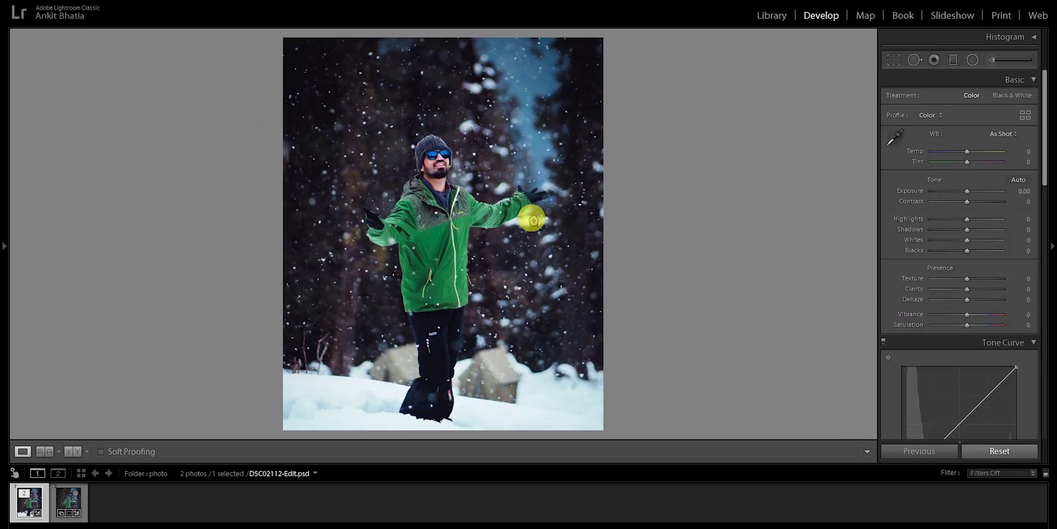
Compare the retouched portrait side by side with the unedited reference photo.
{"action": "left_click", "coordinate": [40, 452]}
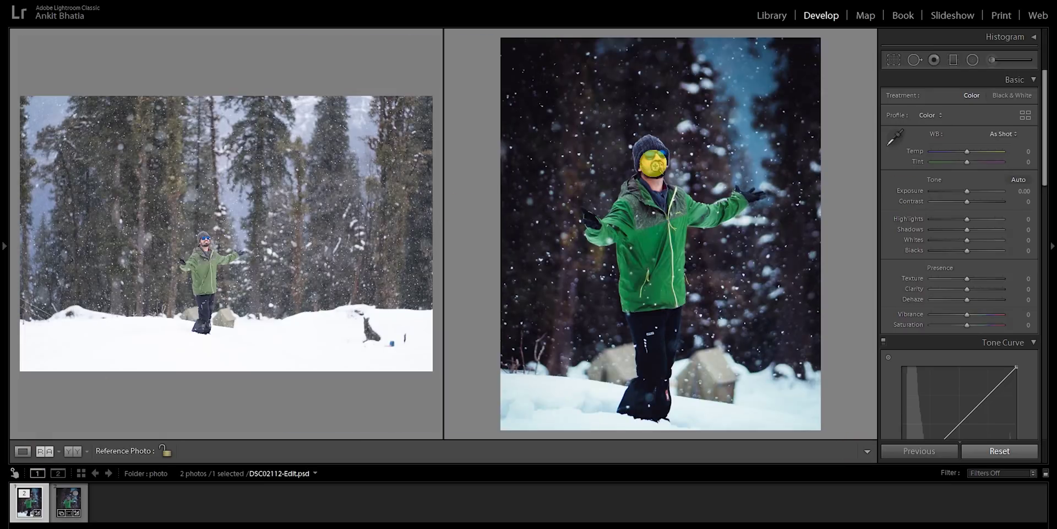